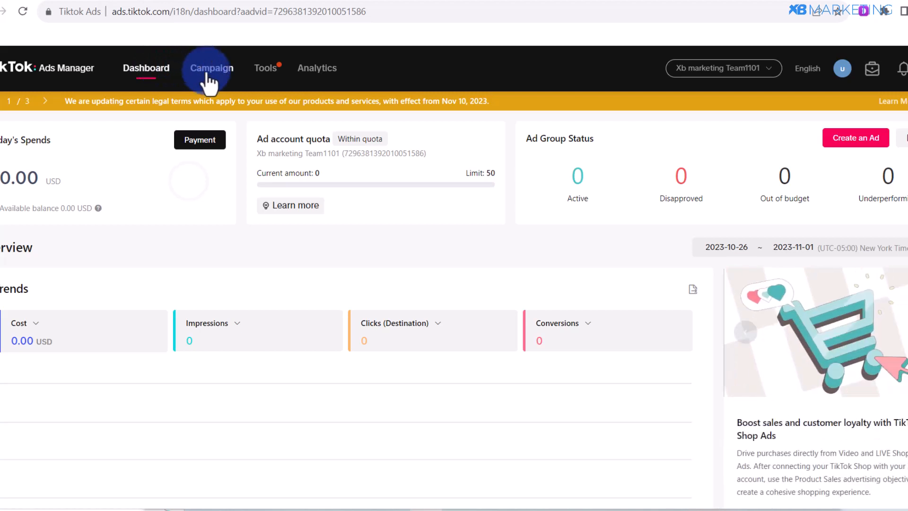
Review the CPA Marketing Mastery Course sales page, from the course description and payment proof down to the FAQ.
mouse_move(312, 82)
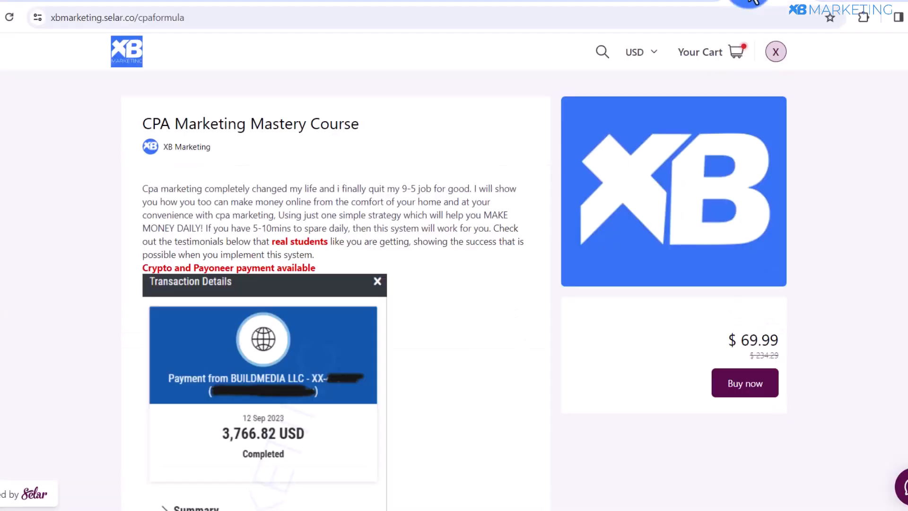
scroll(312, 251, "down", 3)
scroll(321, 255, "down", 2)
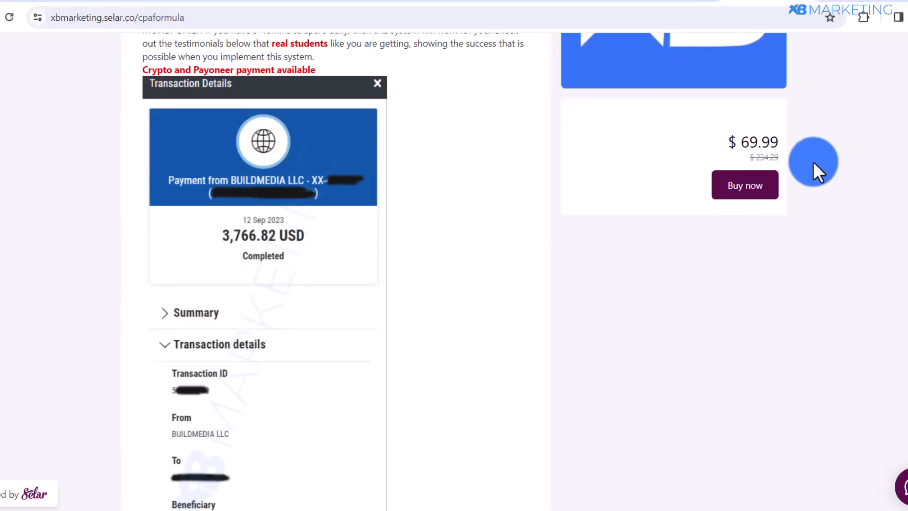
scroll(369, 116, "up", 5)
scroll(311, 254, "down", 15)
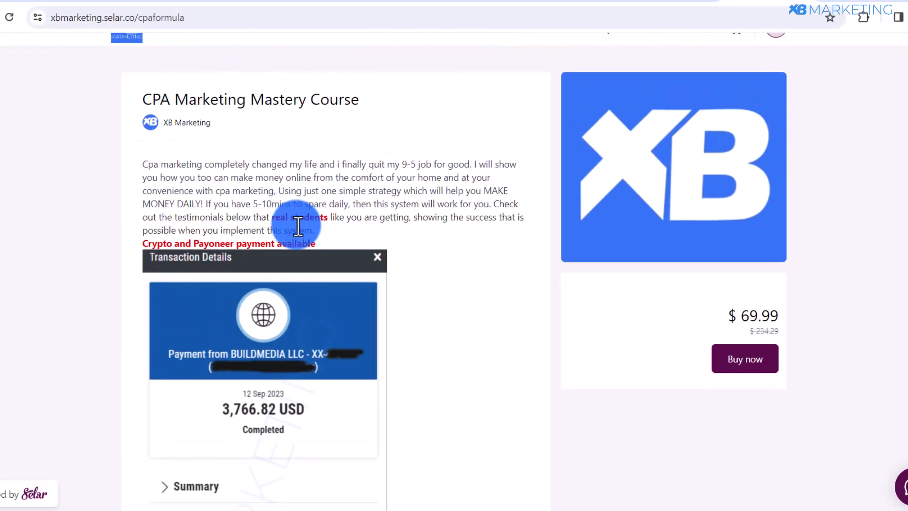
scroll(320, 253, "down", 20)
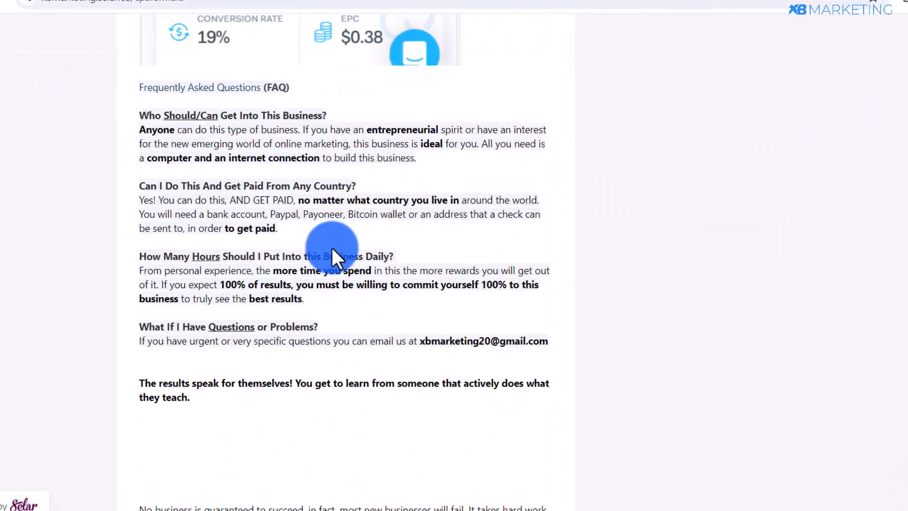
scroll(351, 232, "up", 4)
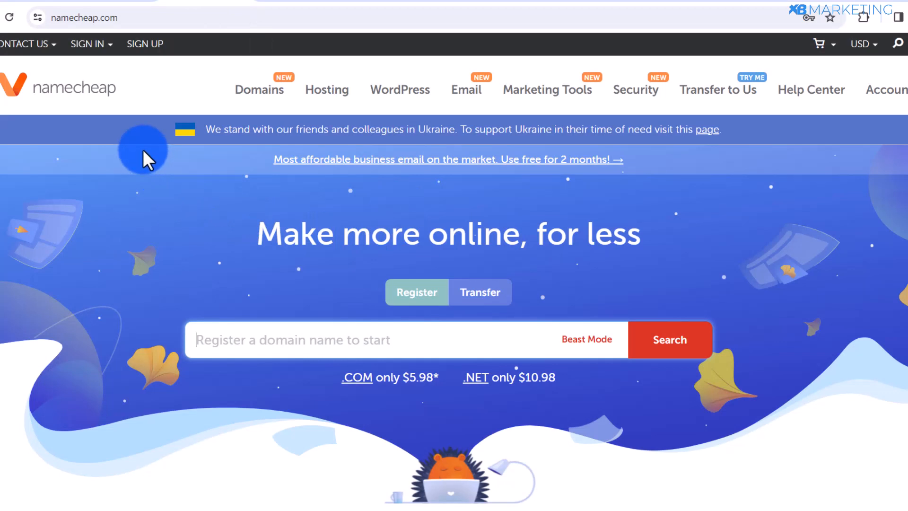
Look over the Namecheap, Fiverr and systeme.io home pages as options for domains, freelance services and page building.
left_click(64, 131)
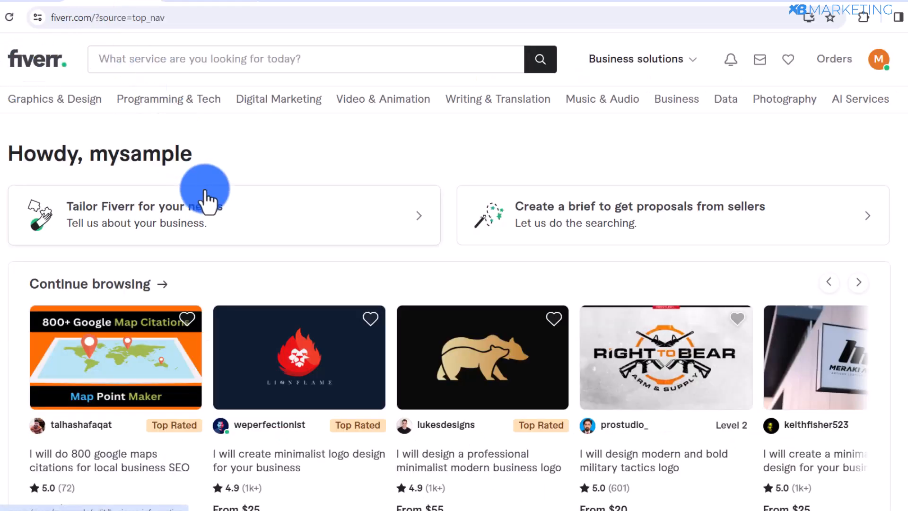
scroll(239, 182, "down", 8)
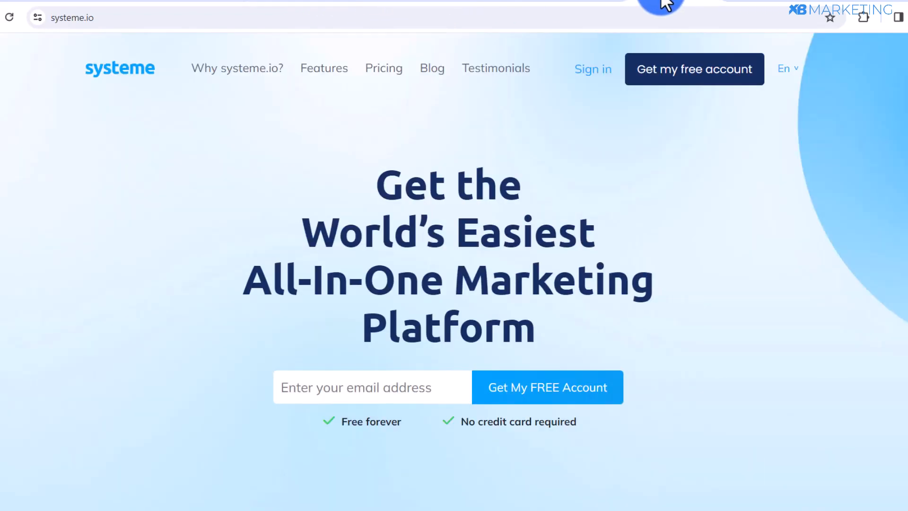
scroll(719, 141, "down", 7)
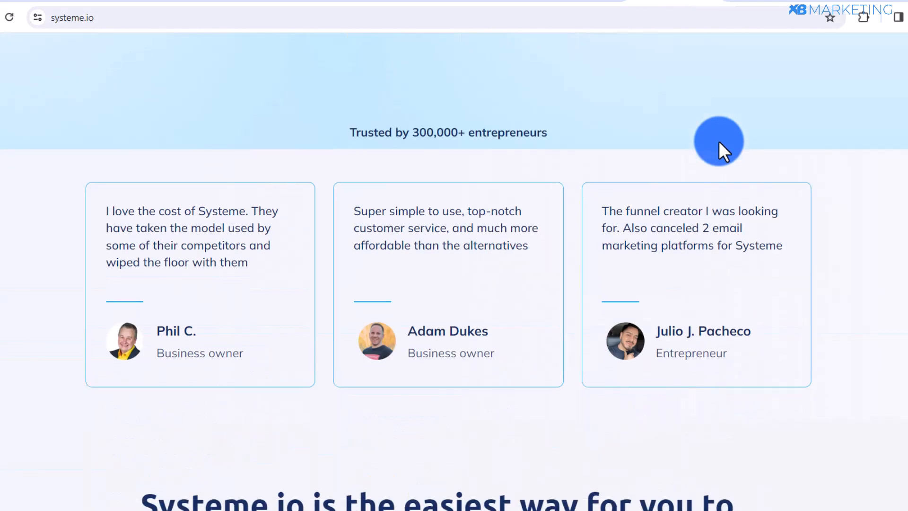
scroll(719, 138, "up", 5)
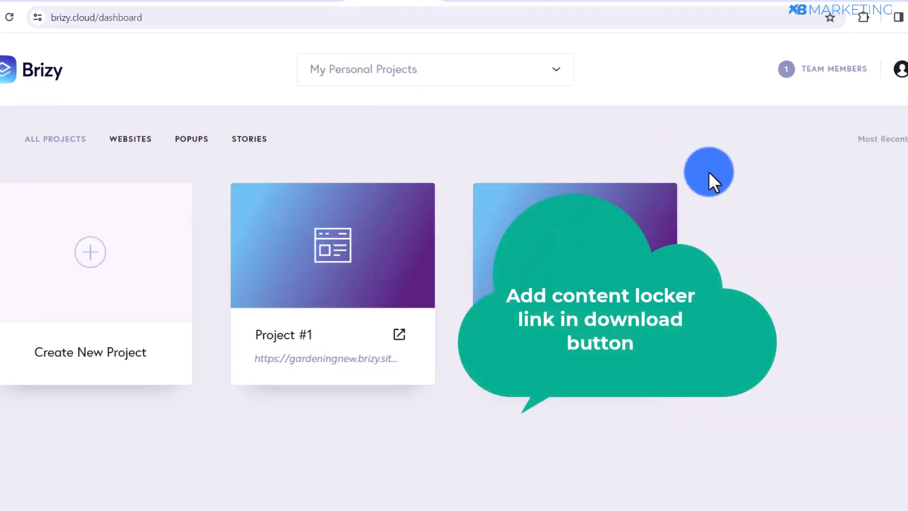
View the published gardening eBook landing page and the download heading on its thank-you page.
left_click(467, 2)
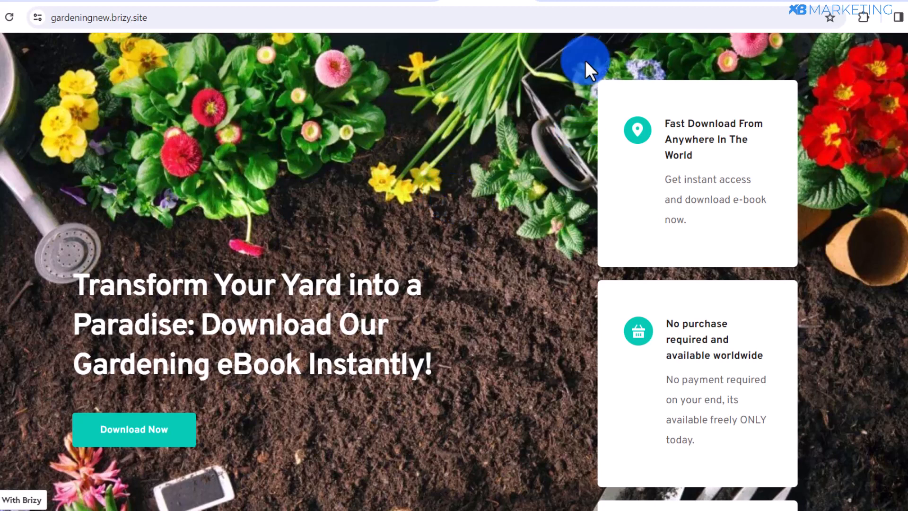
left_click(584, 3)
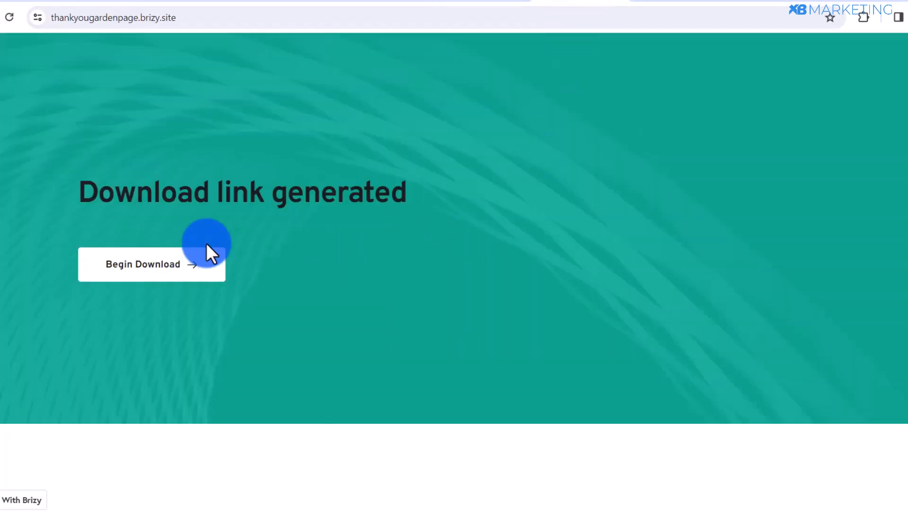
left_click_drag(89, 200, 503, 189)
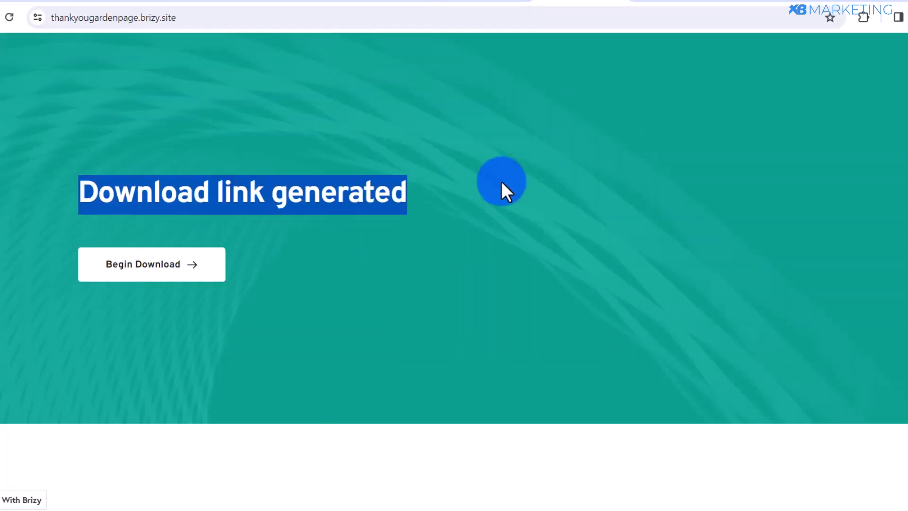
left_click(481, 194)
Open Project #1 in the Brizy editor and go to the custom code section of its project settings.
left_click(453, 4)
mouse_move(324, 326)
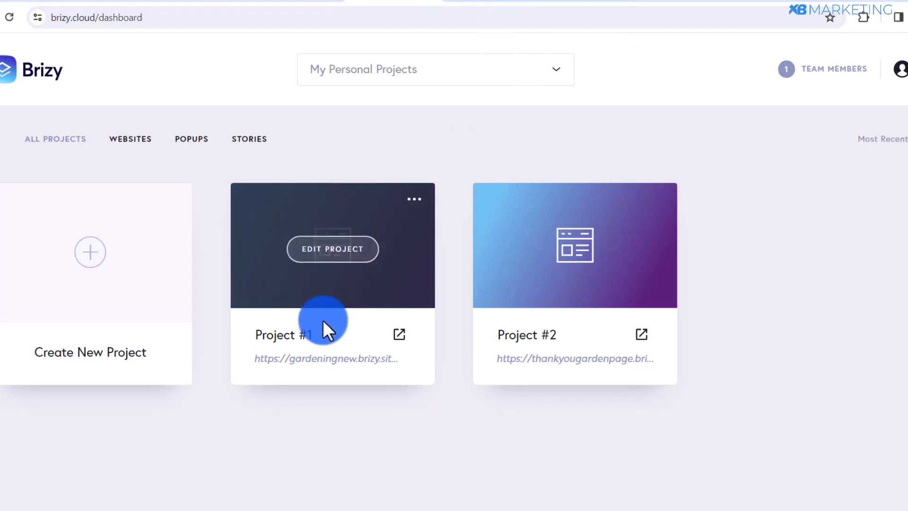
left_click(339, 250)
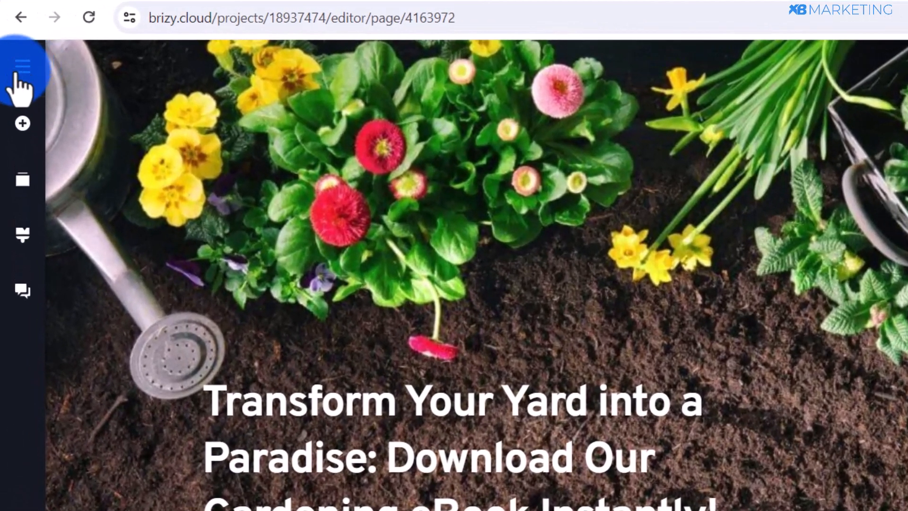
left_click(20, 71)
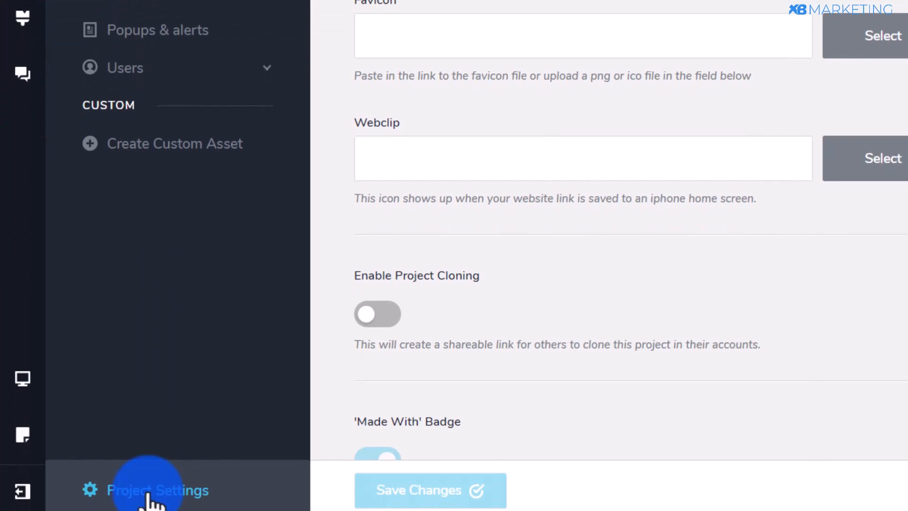
left_click(148, 494)
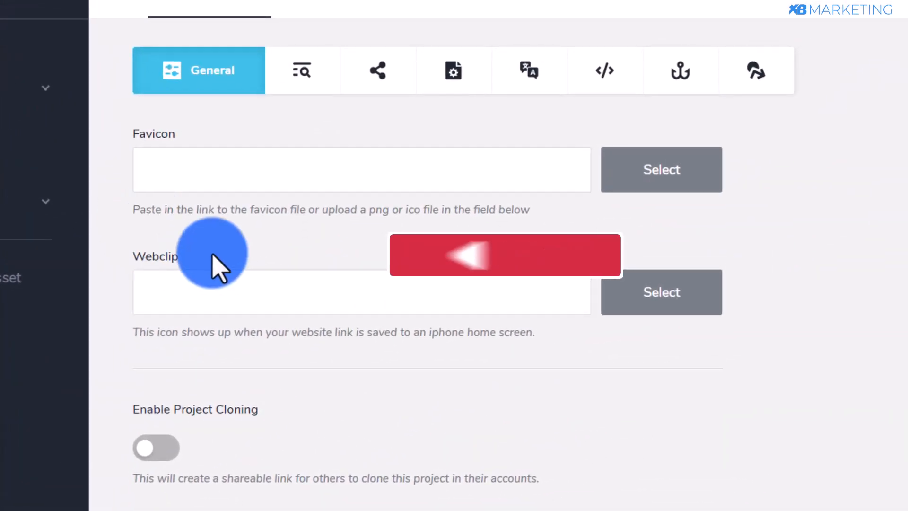
left_click(602, 69)
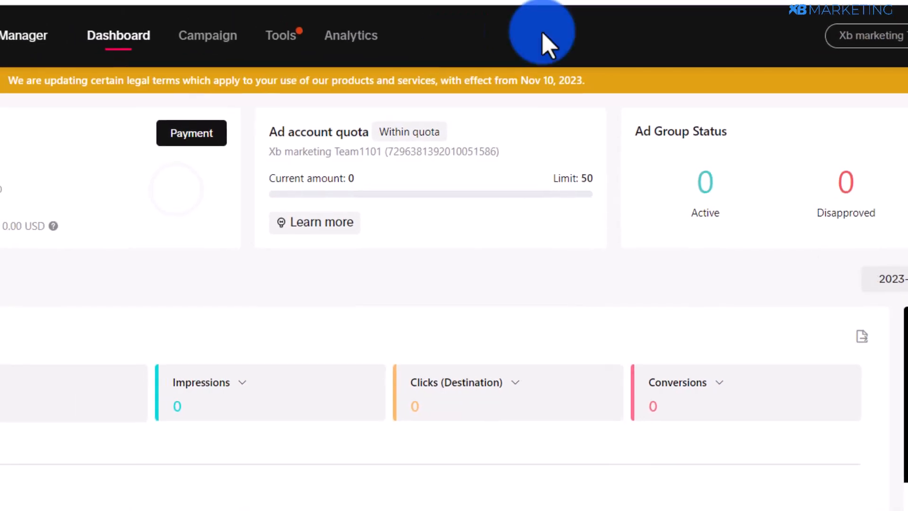
Switch to TikTok Ads Manager, open web events management in Events Manager and skip the introduction.
mouse_move(281, 35)
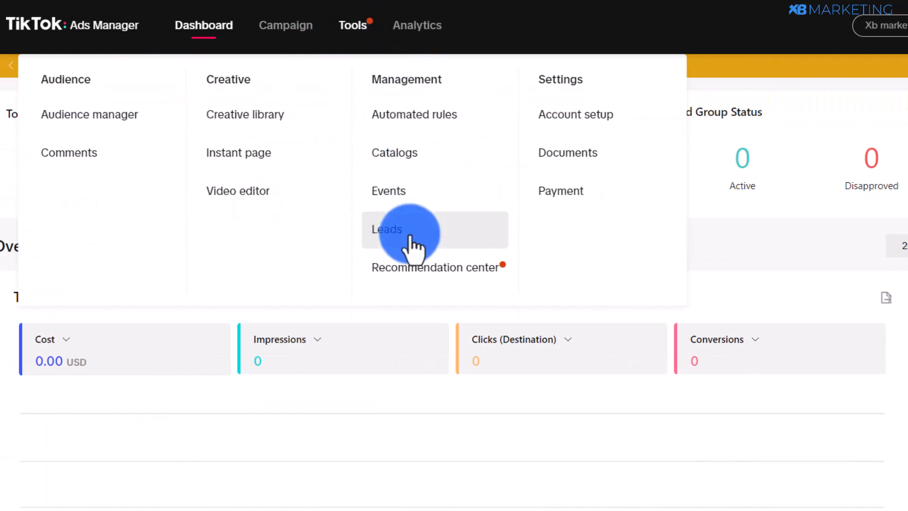
left_click(392, 199)
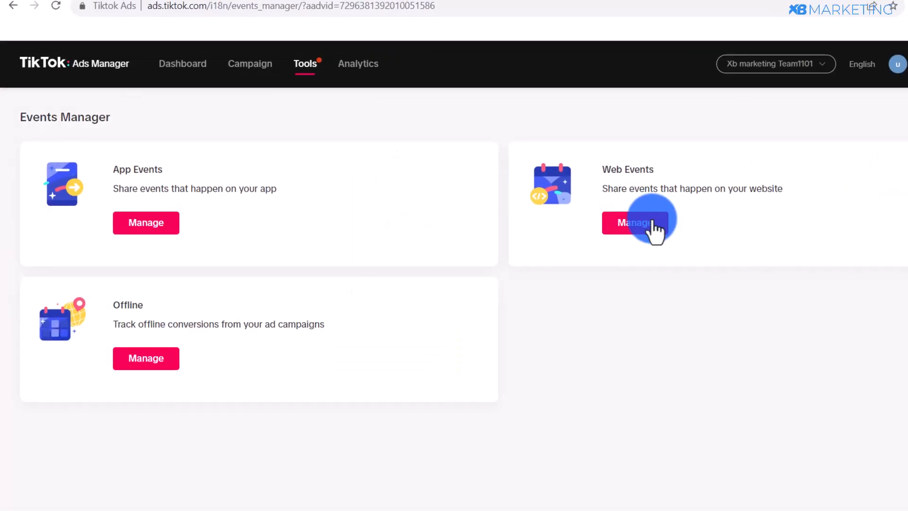
left_click_drag(654, 162, 795, 162)
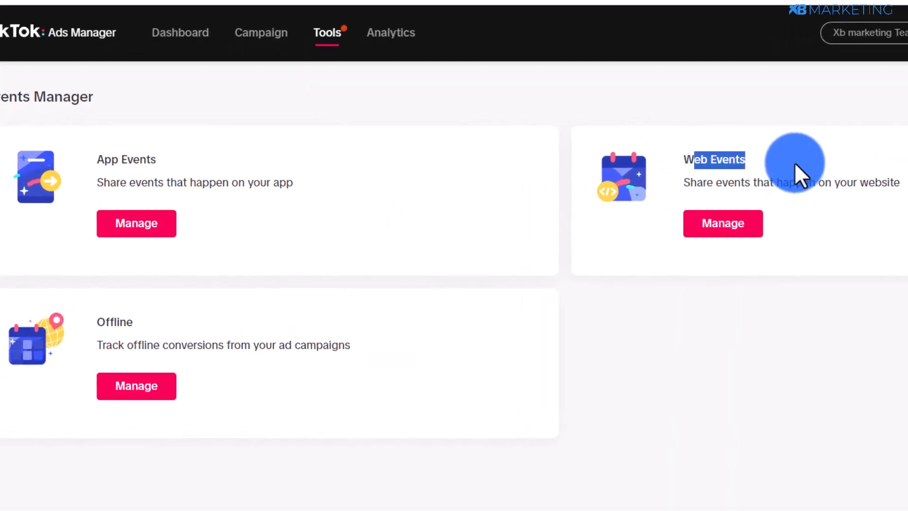
left_click(721, 213)
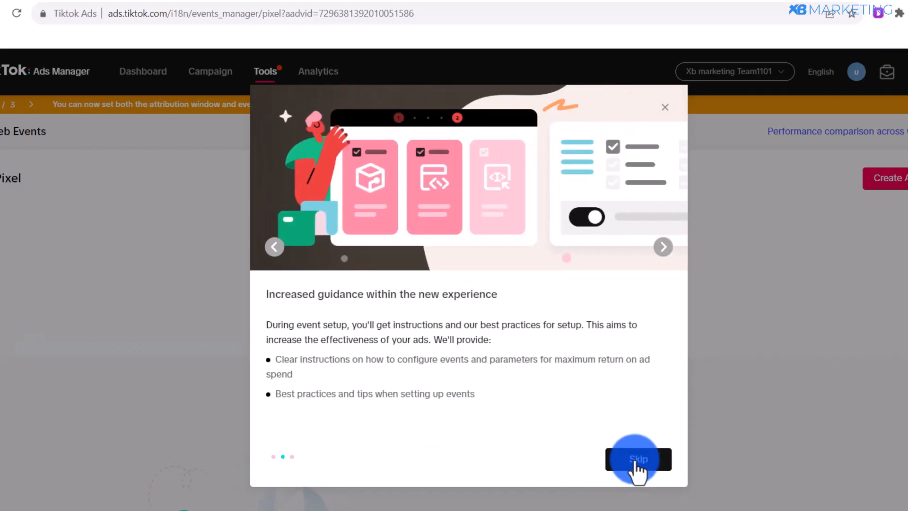
left_click(635, 461)
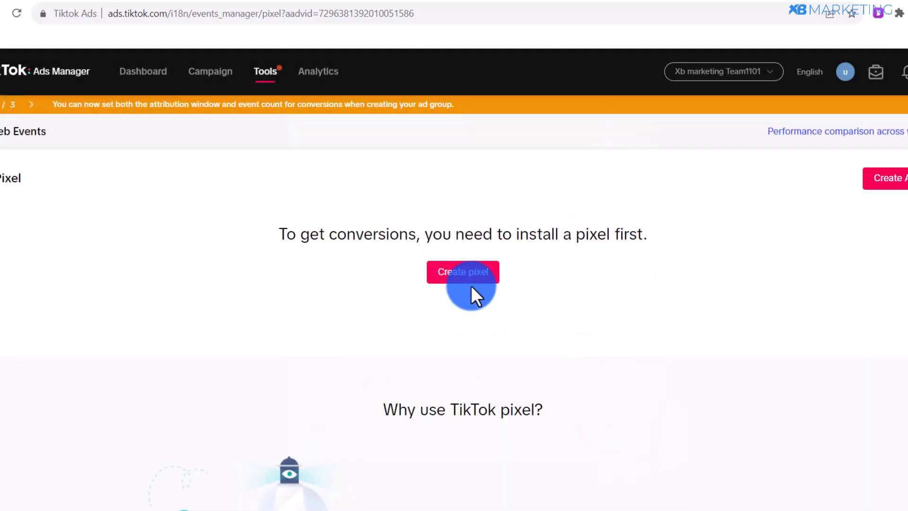
Create a pixel named Garden using manual setup and skip the funnel guide.
left_click(463, 277)
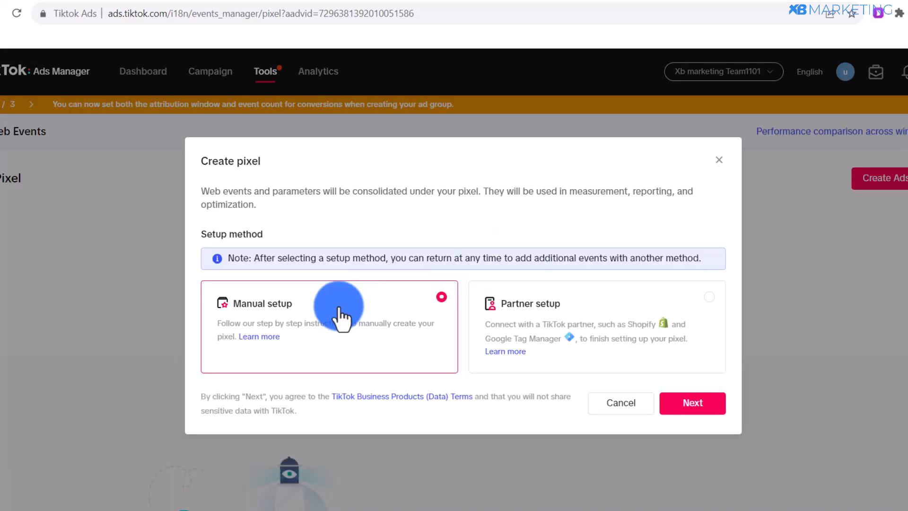
left_click(671, 407)
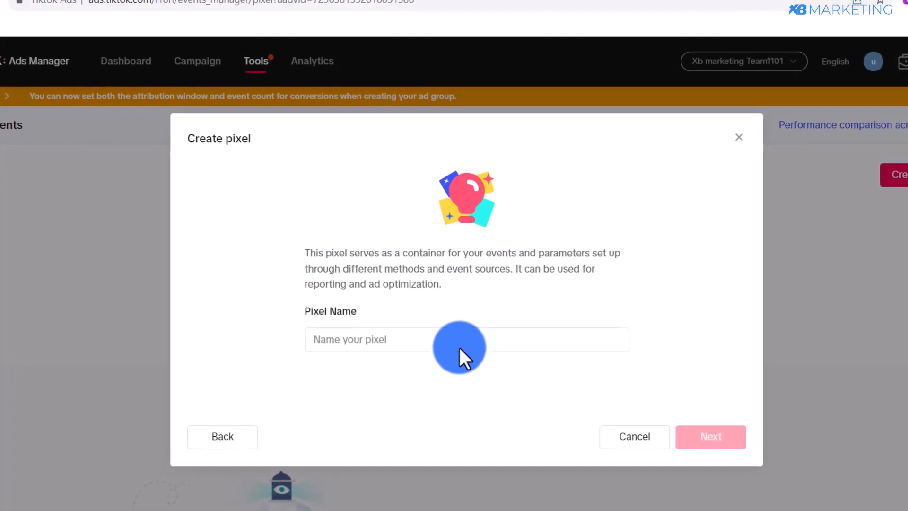
left_click(459, 348)
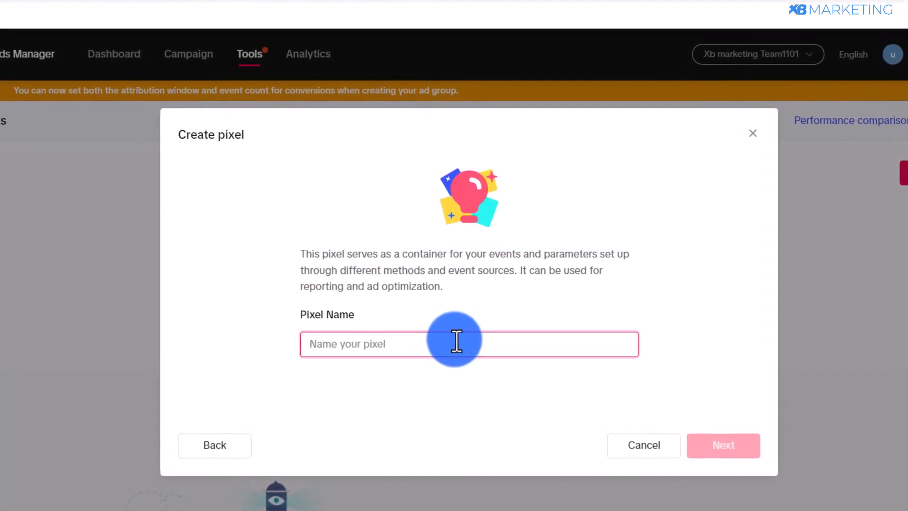
type("Gar")
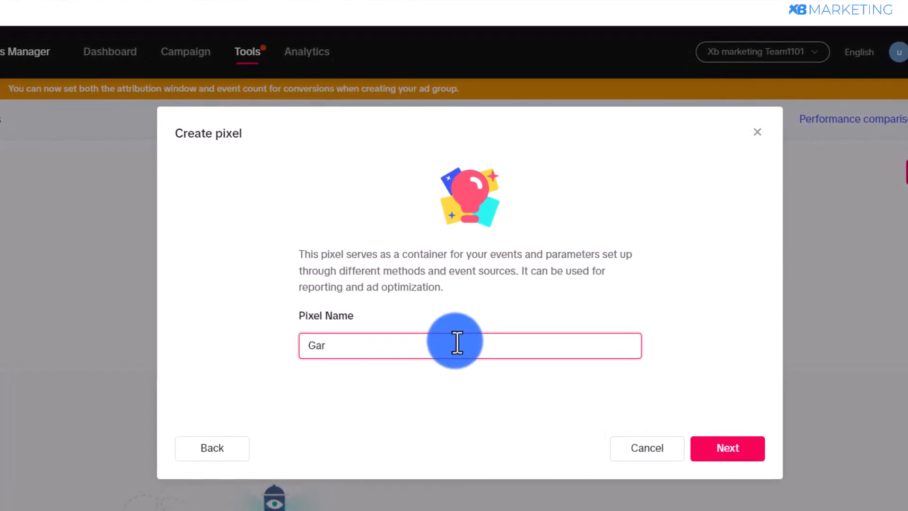
type("den")
left_click(712, 457)
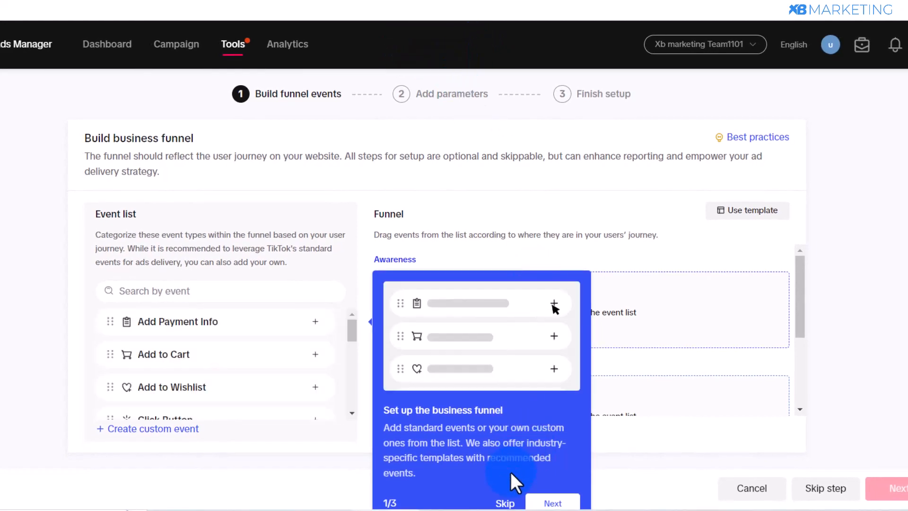
left_click(504, 503)
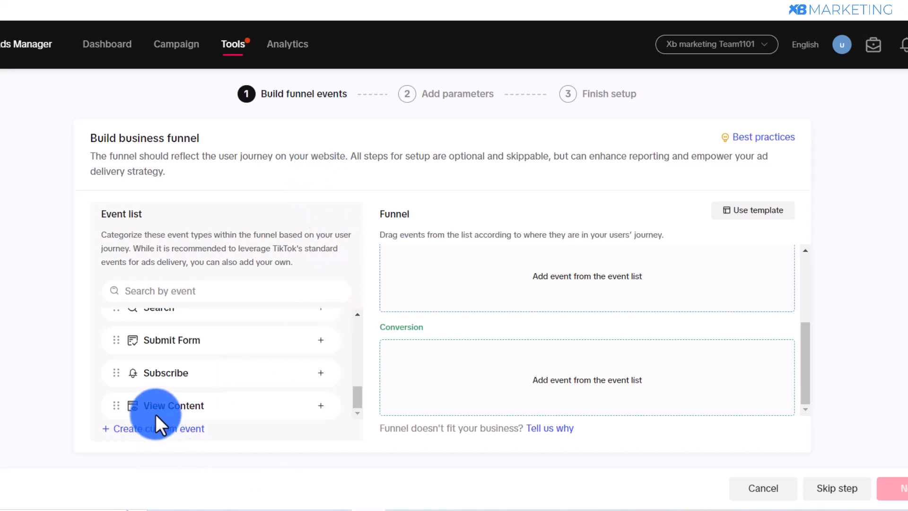
Compare the gardening thank-you page with the landing page to decide which page view counts as a conversion.
mouse_move(174, 407)
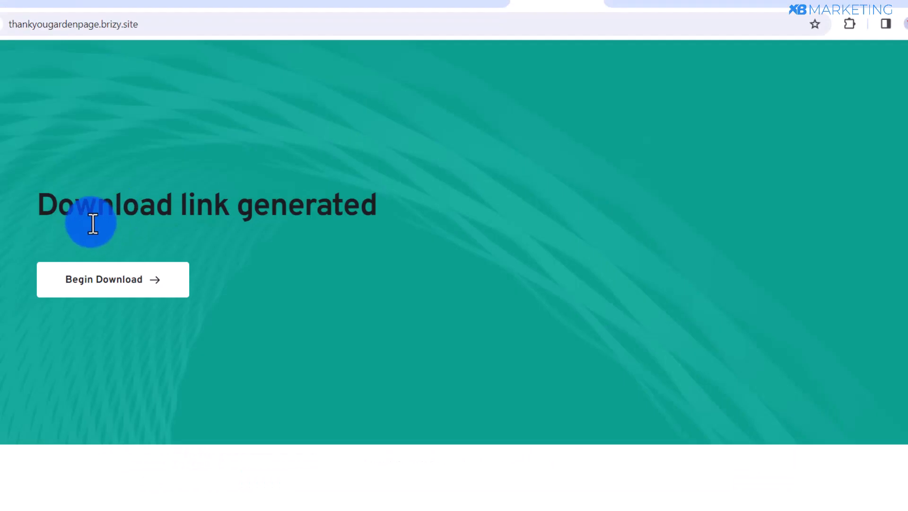
left_click_drag(95, 214, 257, 214)
left_click(283, 208)
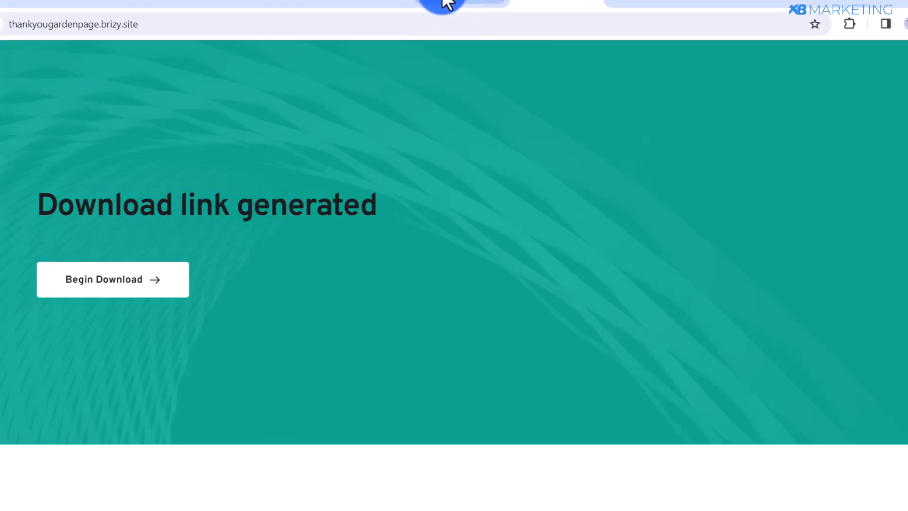
left_click(442, 3)
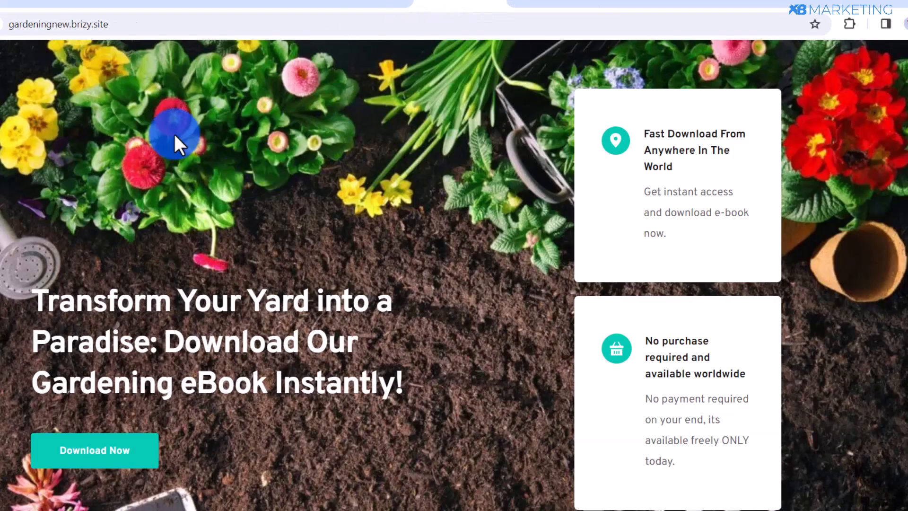
left_click(547, 3)
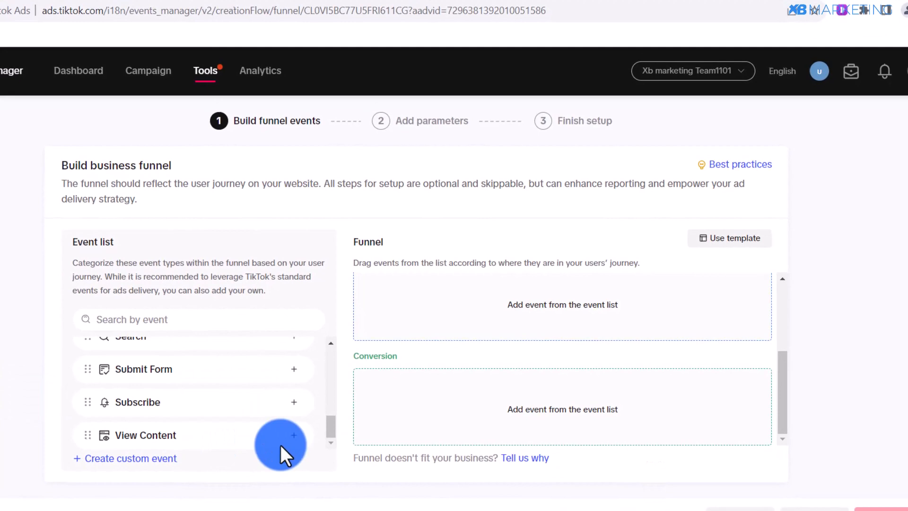
Add the View Content event to the Conversion stage of the funnel and continue to the event setup method.
left_click(292, 438)
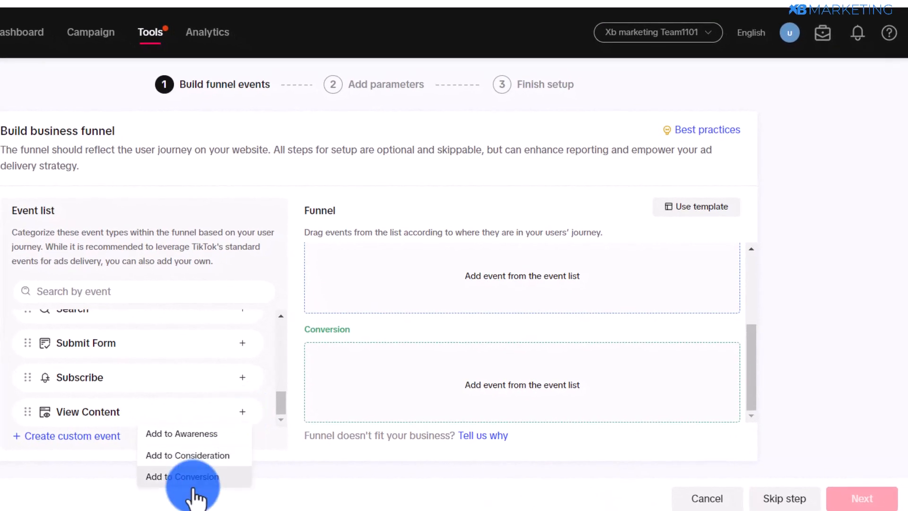
left_click(191, 479)
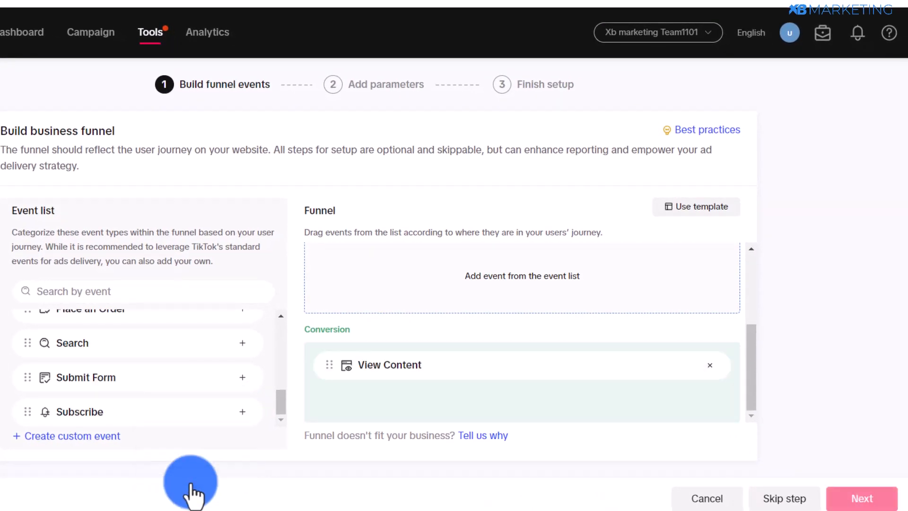
left_click(867, 501)
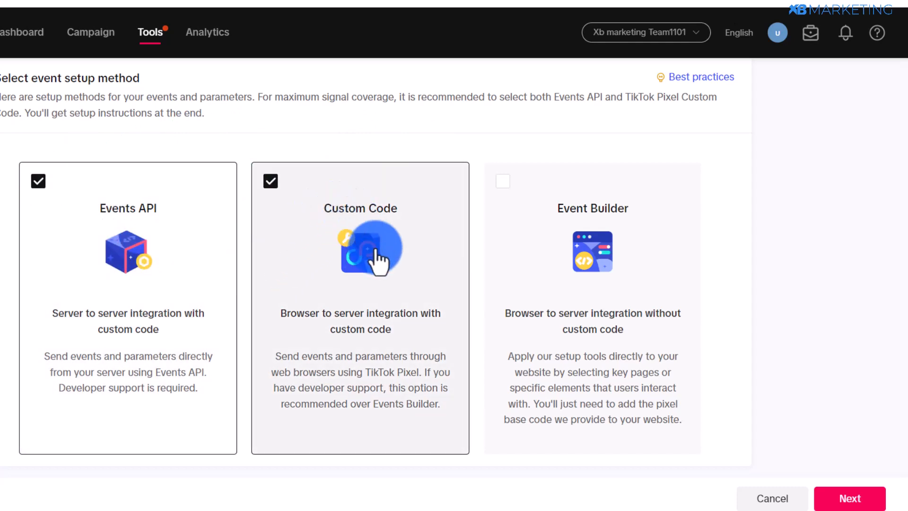
Choose Event Builder as the only event setup method, replacing Events API and Custom Code, and proceed to creating events.
left_click(270, 181)
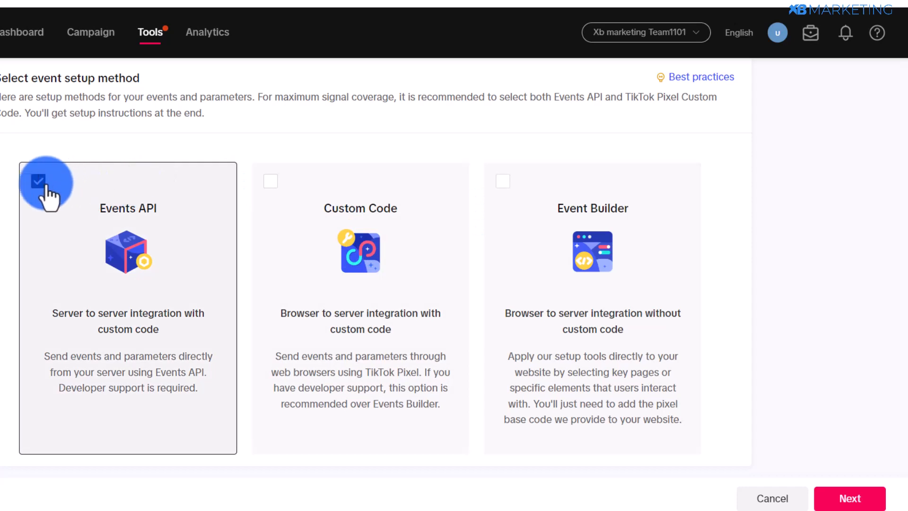
left_click(38, 181)
left_click(502, 182)
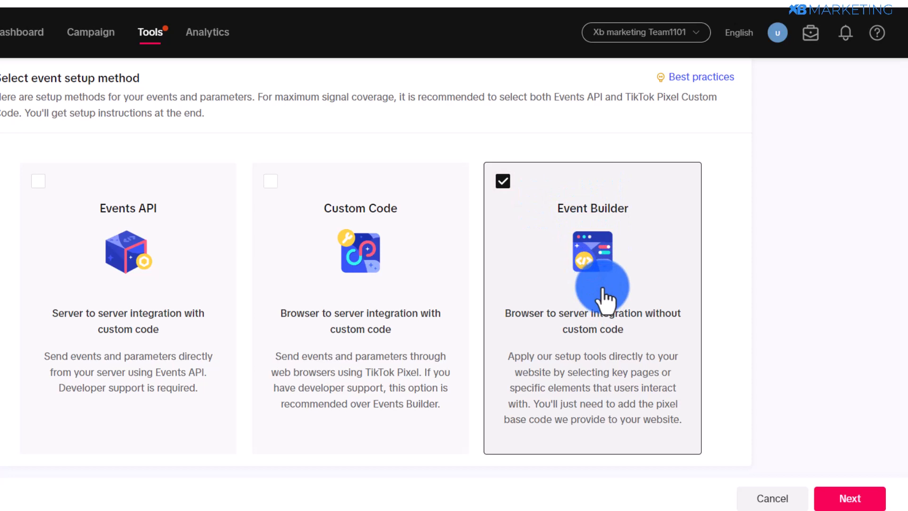
left_click(844, 502)
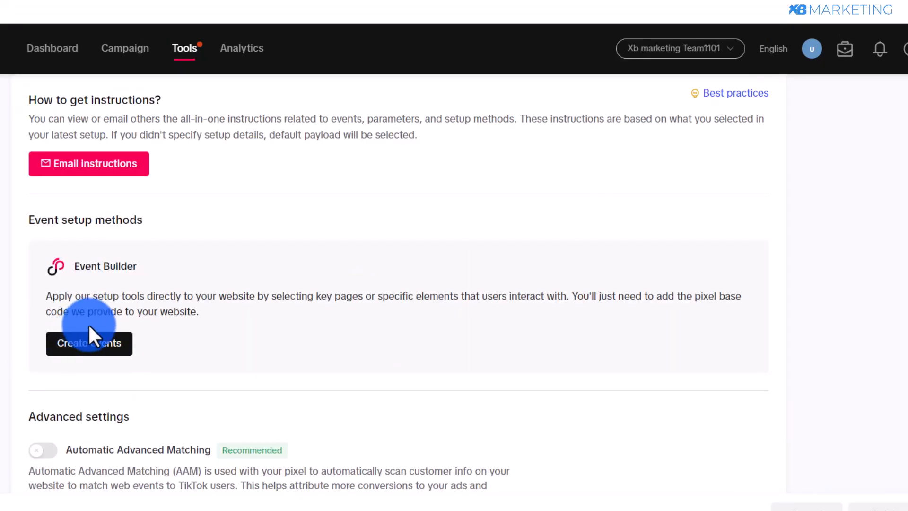
scroll(73, 227, "up", 1)
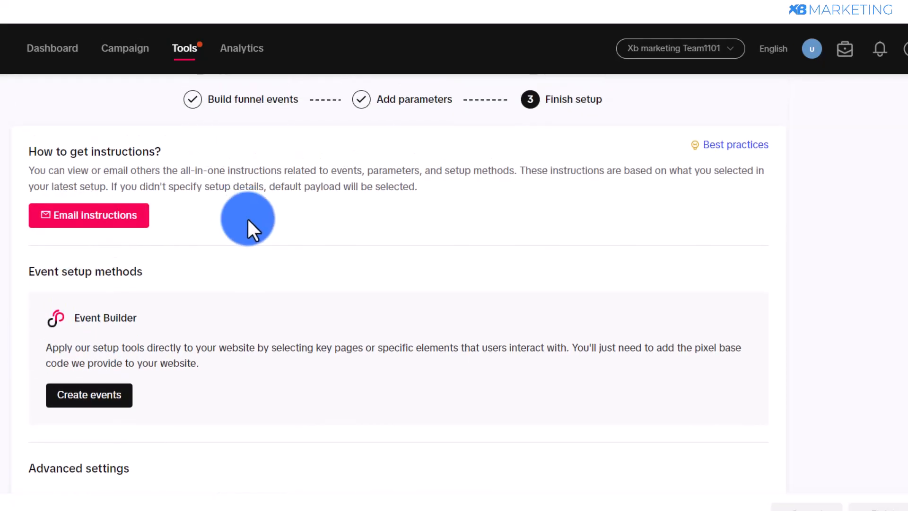
scroll(121, 280, "down", 2)
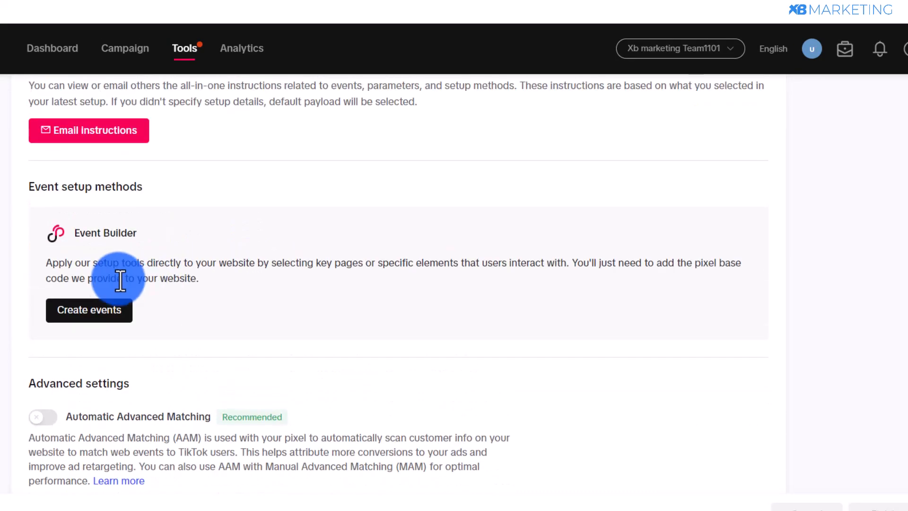
left_click(94, 318)
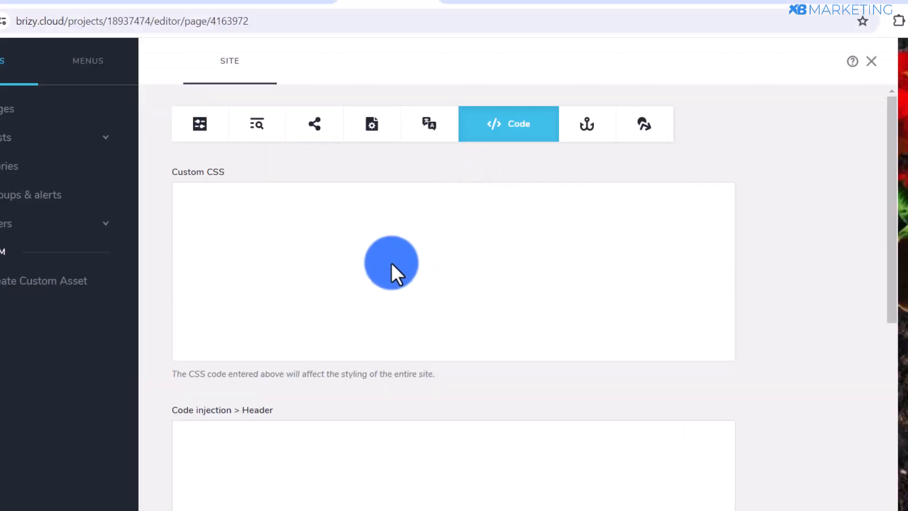
Paste the TikTok pixel code into the header code injection of the gardening landing page project in Brizy and save the changes.
scroll(378, 260, "down", 3)
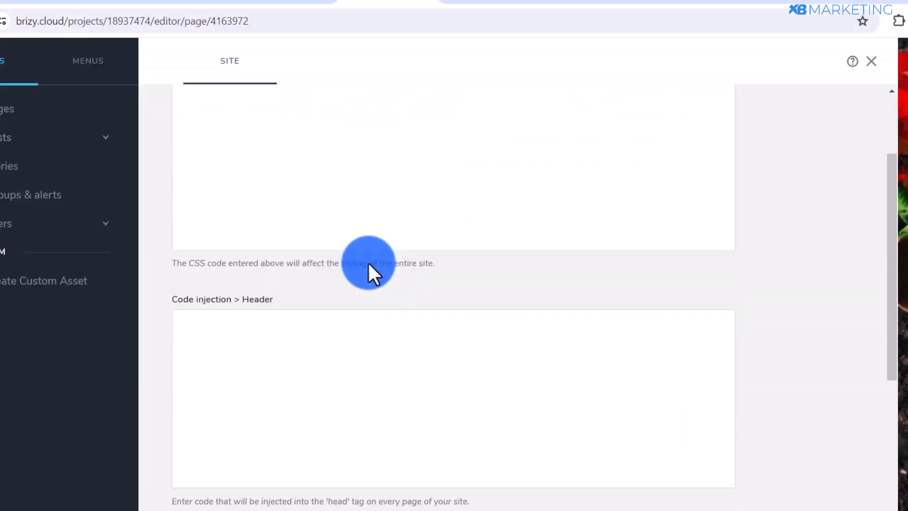
left_click(241, 299)
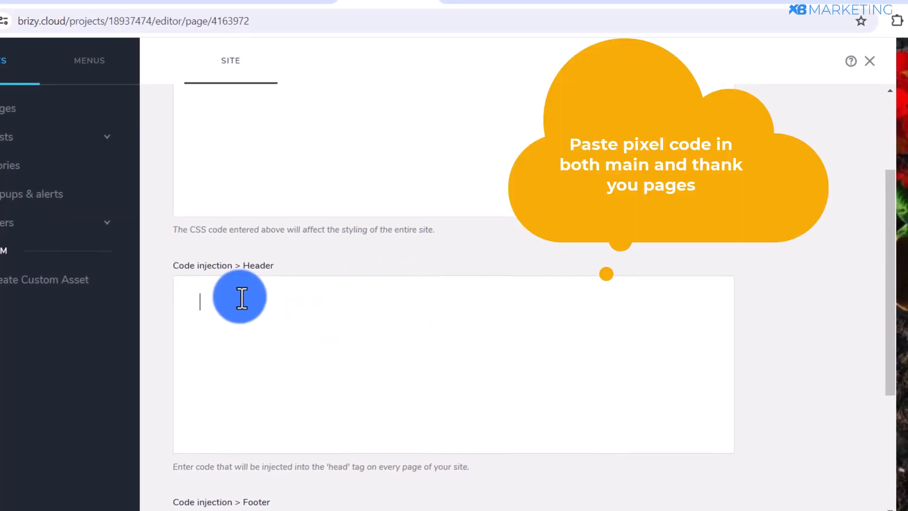
left_click_drag(202, 259, 283, 257)
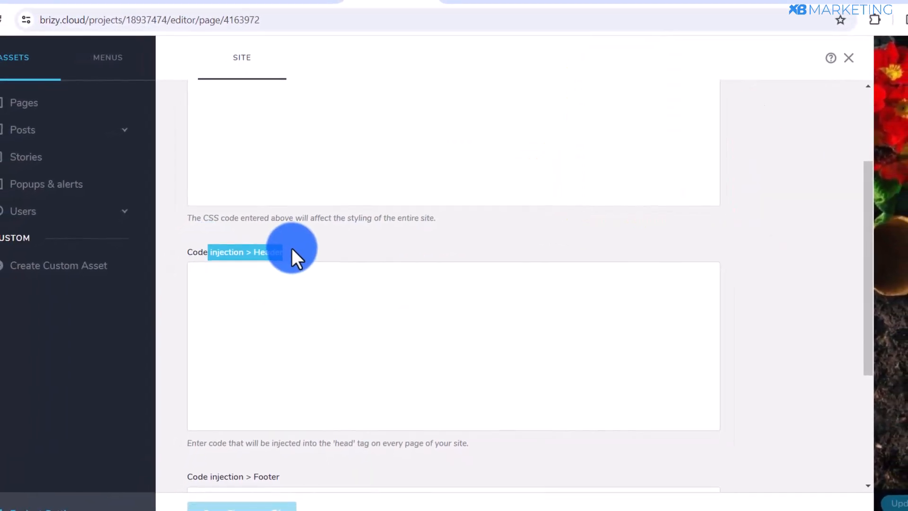
left_click(234, 297)
key("ctrl+v")
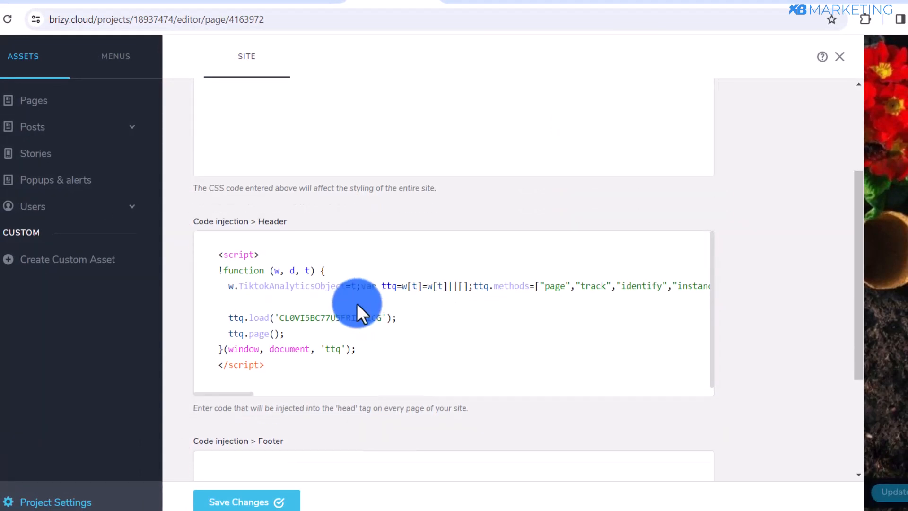
scroll(361, 311, "down", 3)
left_click(236, 502)
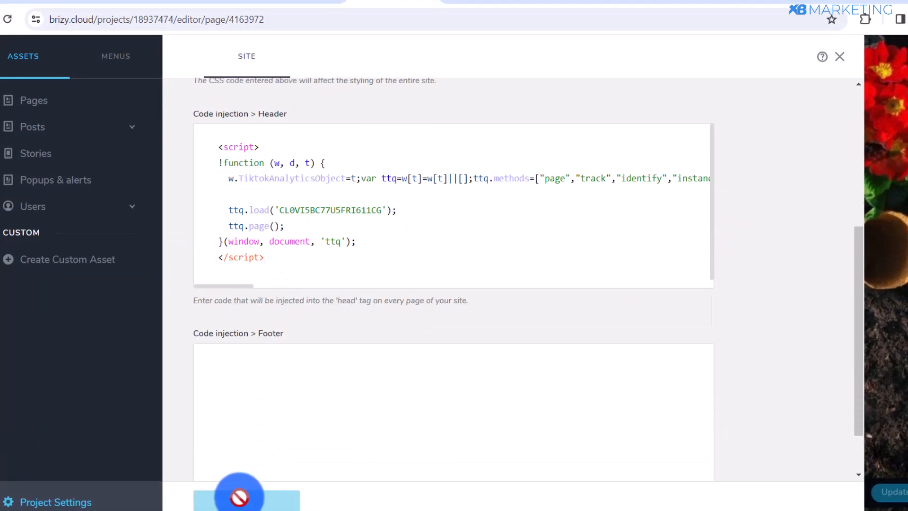
Leave the landing page editor and open Project #2, the gardening thank-you page, for editing in Brizy.
left_click(549, 2)
left_click(558, 4)
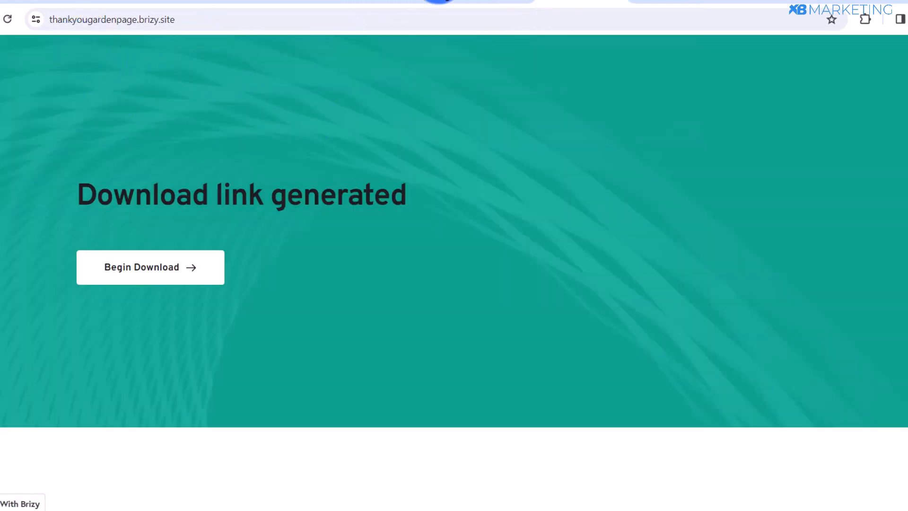
left_click(429, 2)
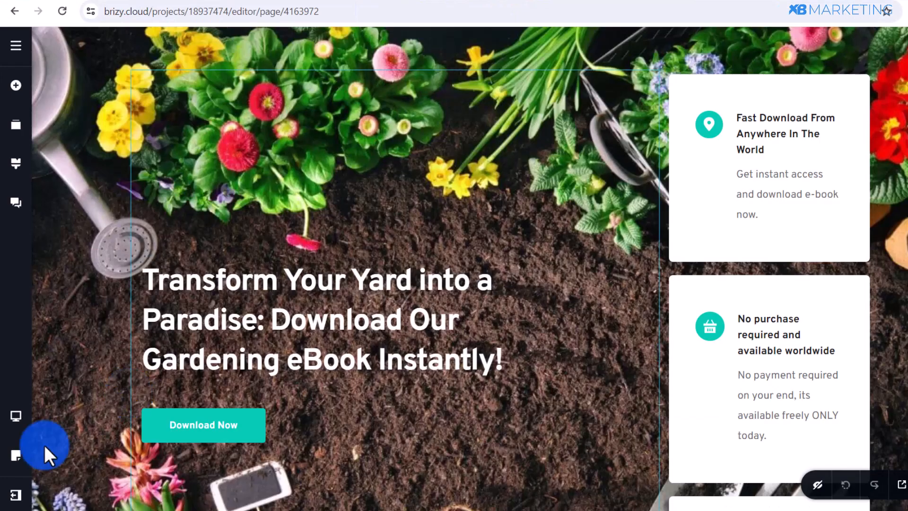
left_click(17, 494)
left_click(98, 487)
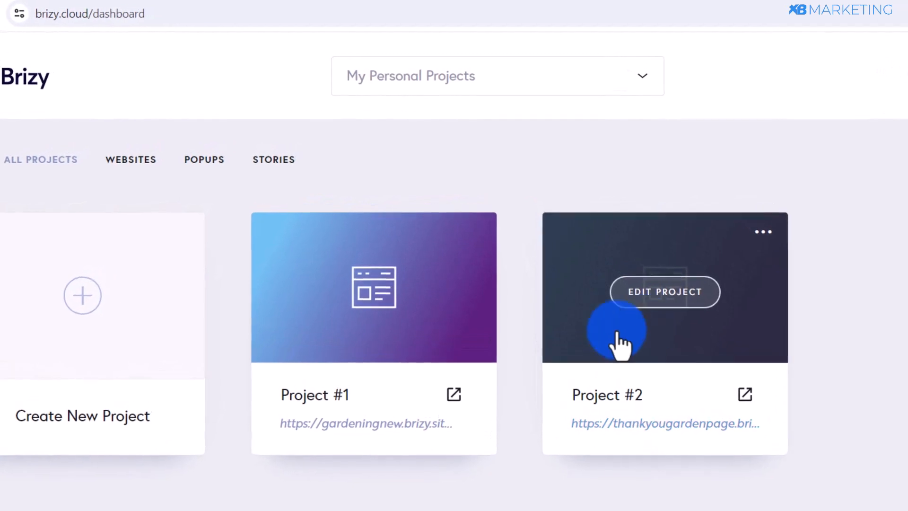
left_click(661, 295)
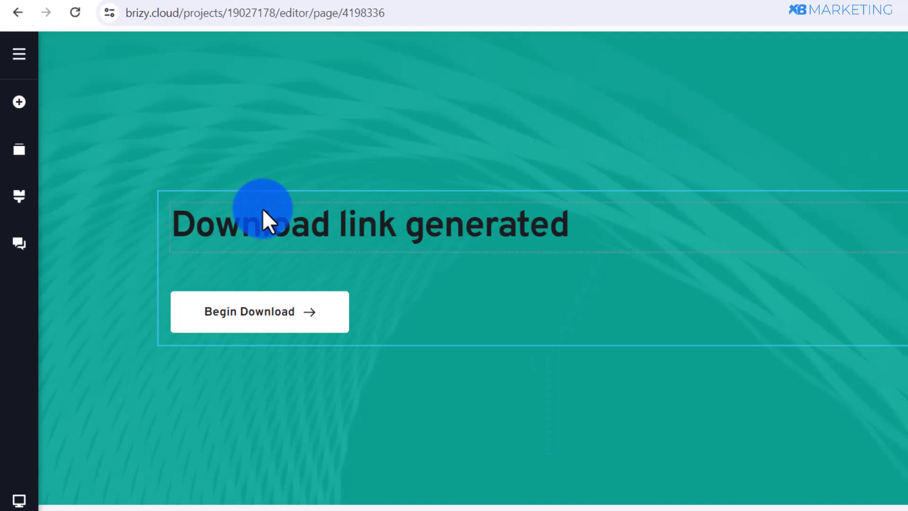
scroll(264, 207, "down", 1)
scroll(272, 194, "up", 1)
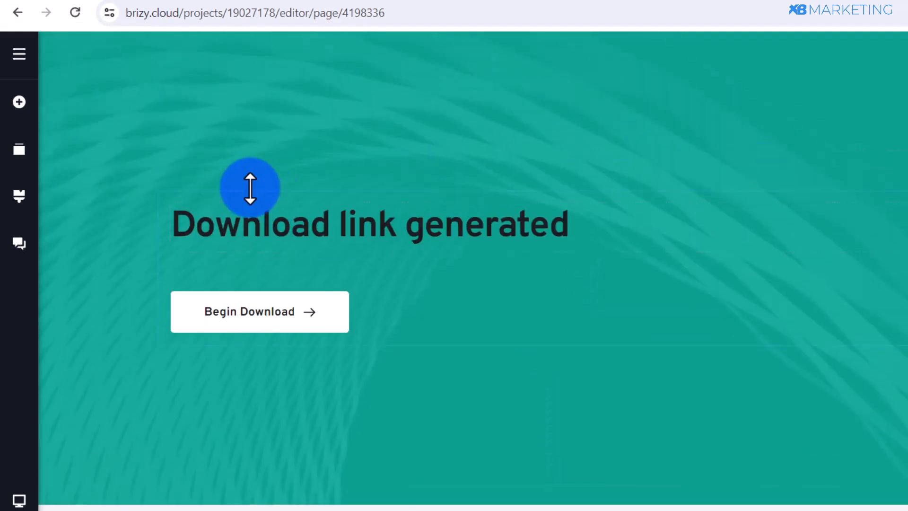
Paste the TikTok pixel code into the header code injection of the thank-you page's project settings and save the changes.
left_click(22, 57)
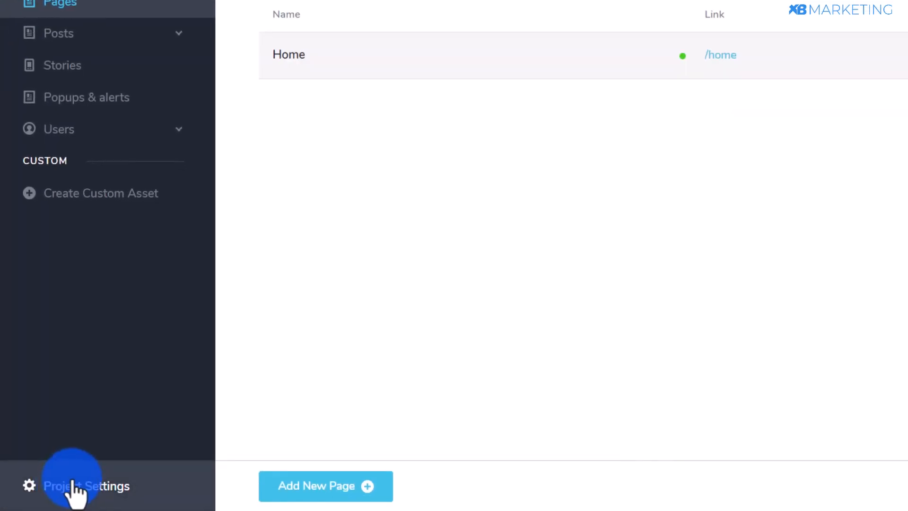
left_click(80, 488)
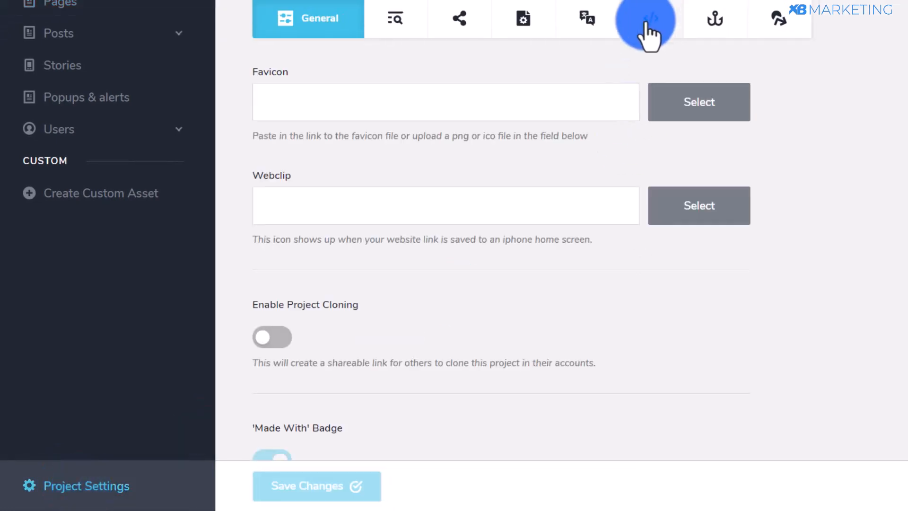
left_click(651, 19)
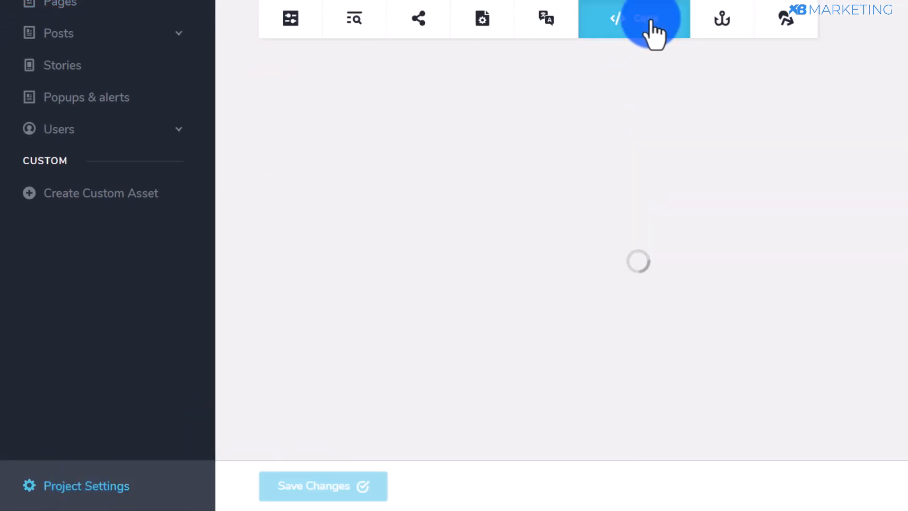
scroll(323, 265, "down", 2)
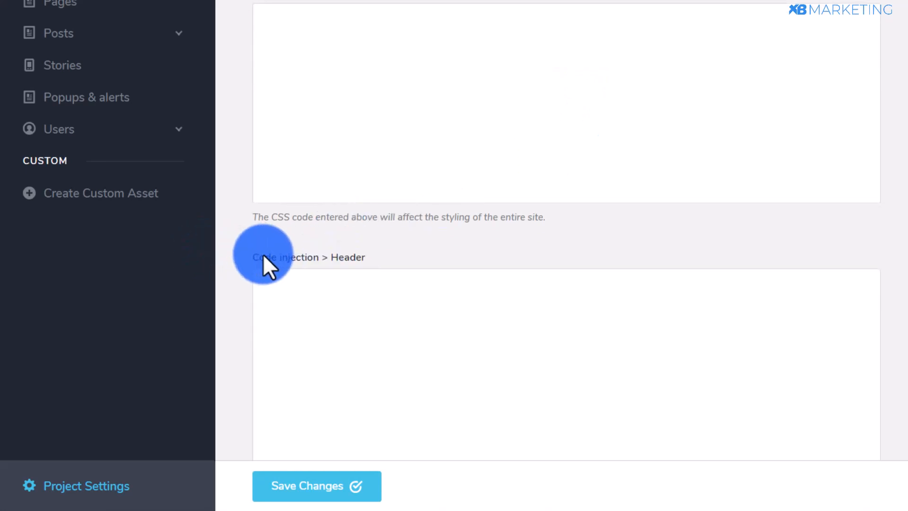
left_click(349, 283)
key("ctrl+v")
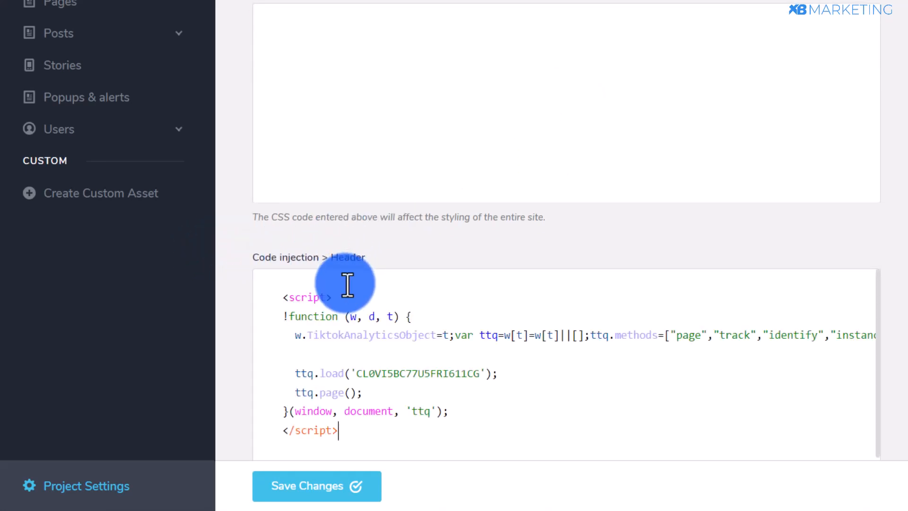
scroll(352, 248, "down", 2)
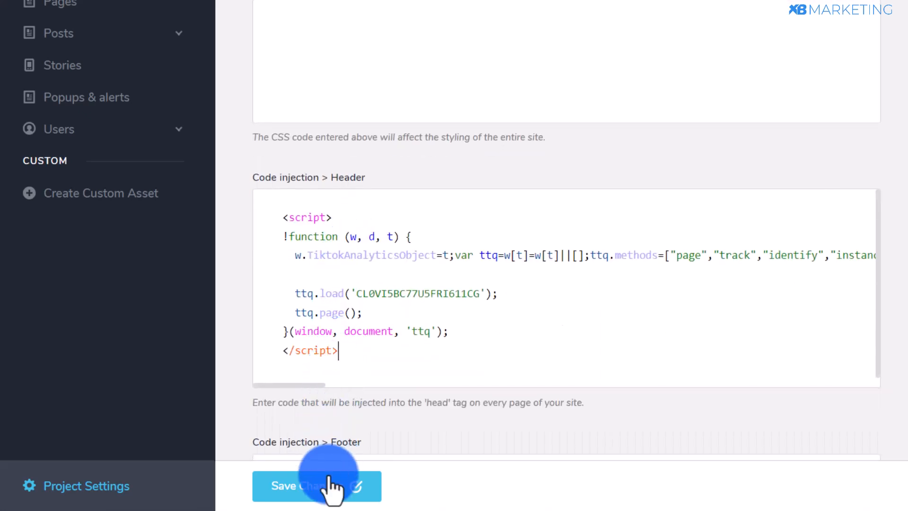
left_click(316, 492)
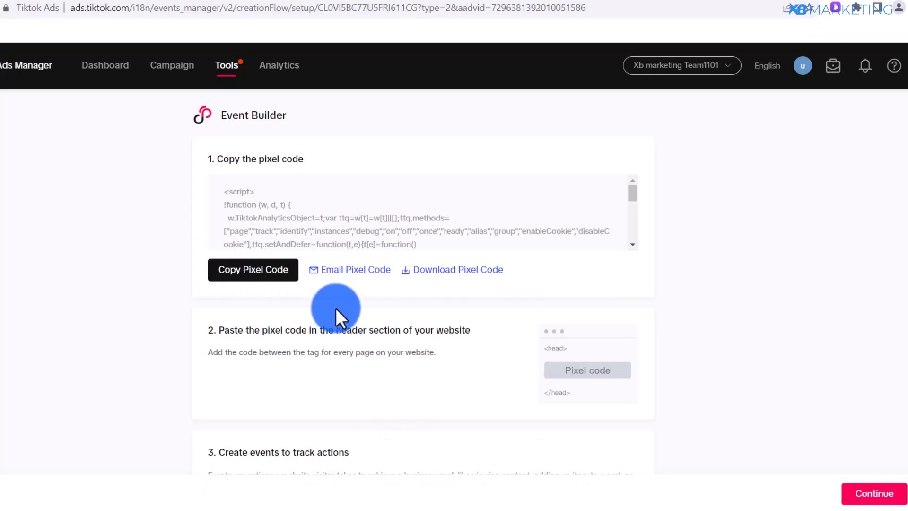
Switch to TikTok Ads Manager, continue to event creation and install the TikTok Pixel Helper extension in Chrome, refreshing the event setup.
scroll(561, 347, "down", 3)
scroll(567, 373, "down", 1)
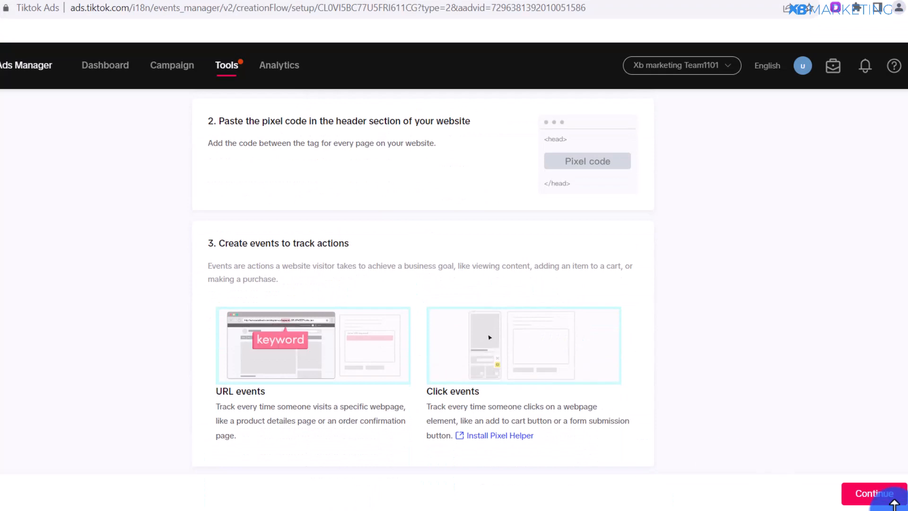
left_click(874, 496)
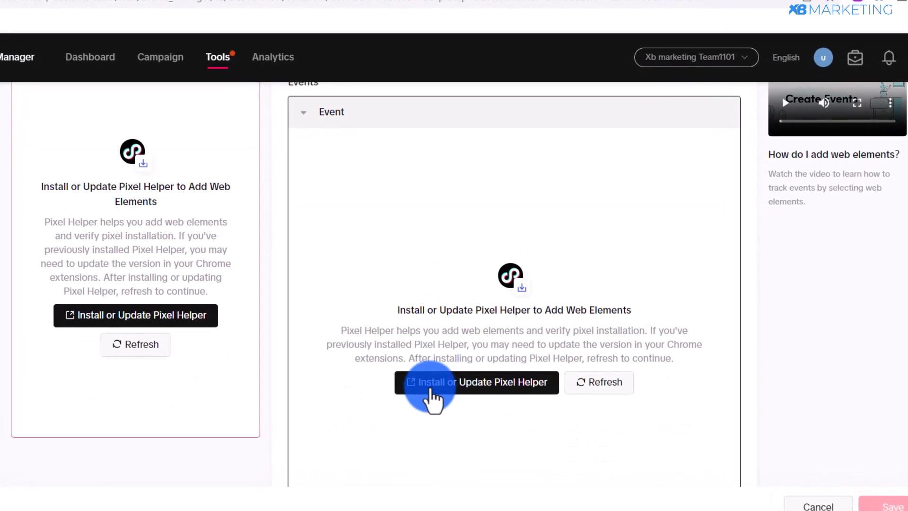
left_click(514, 394)
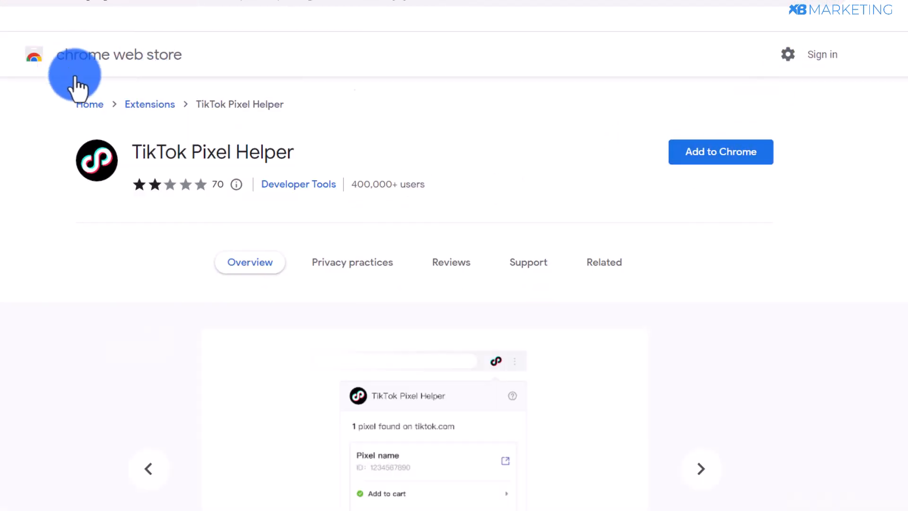
left_click(705, 156)
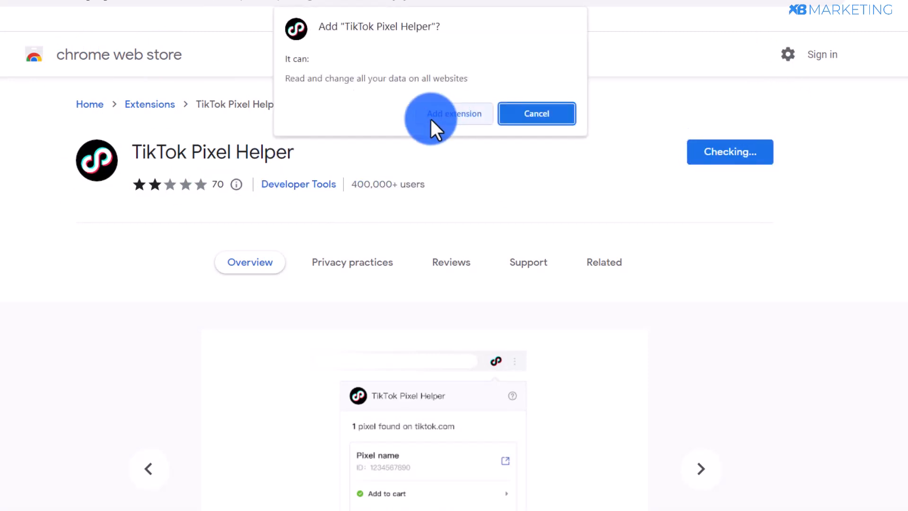
left_click(441, 116)
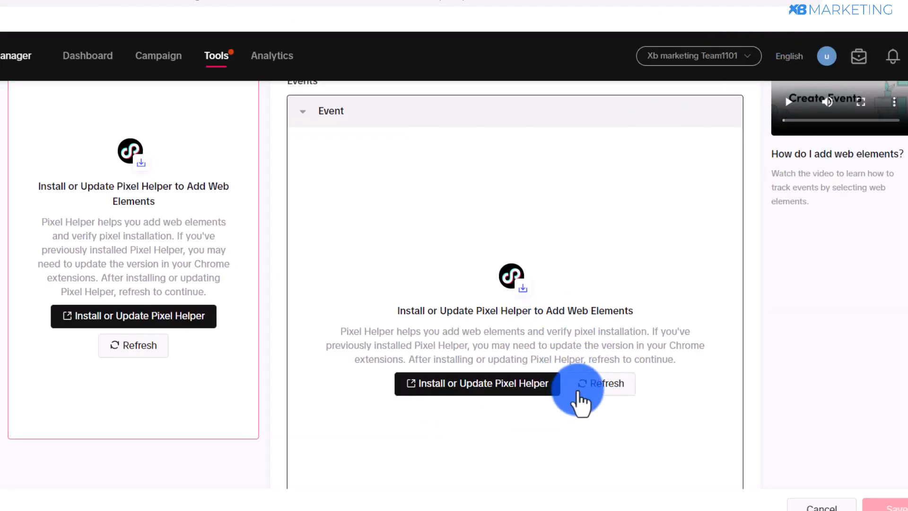
left_click(601, 385)
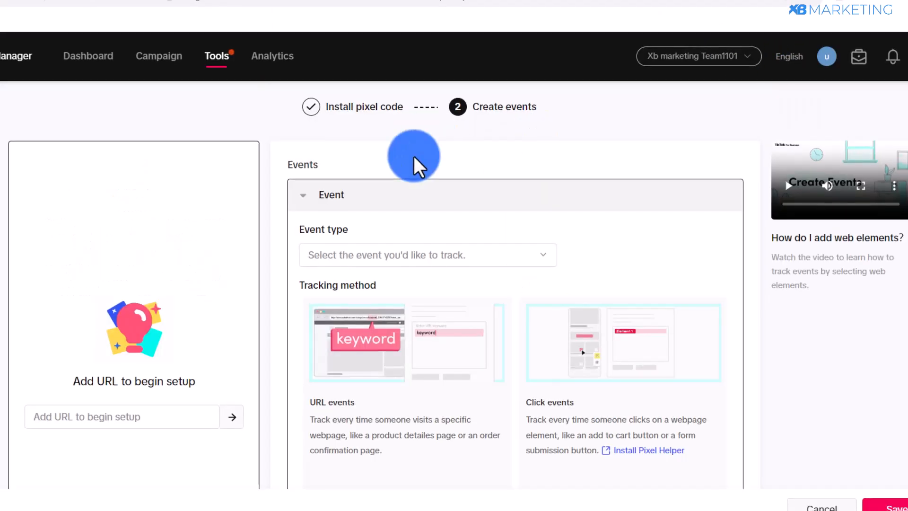
scroll(508, 186, "down", 3)
scroll(522, 195, "up", 3)
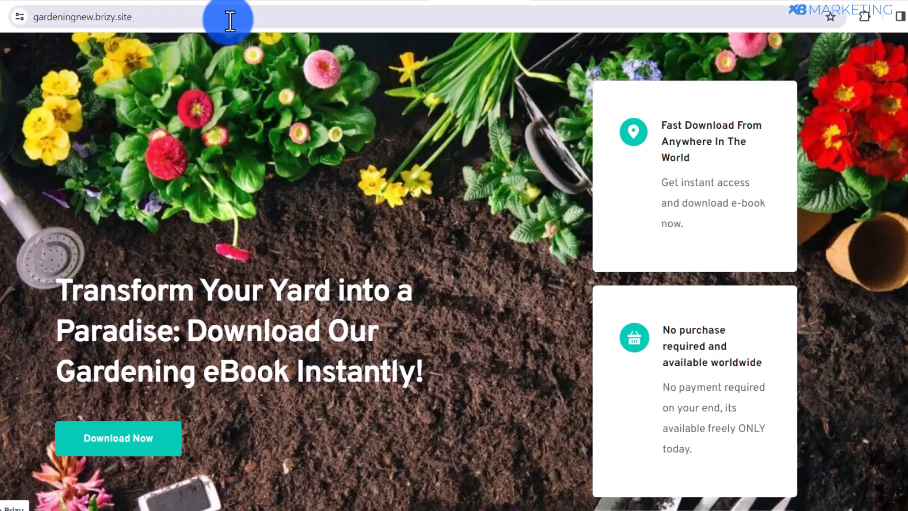
left_click(31, 24)
key("ctrl+c")
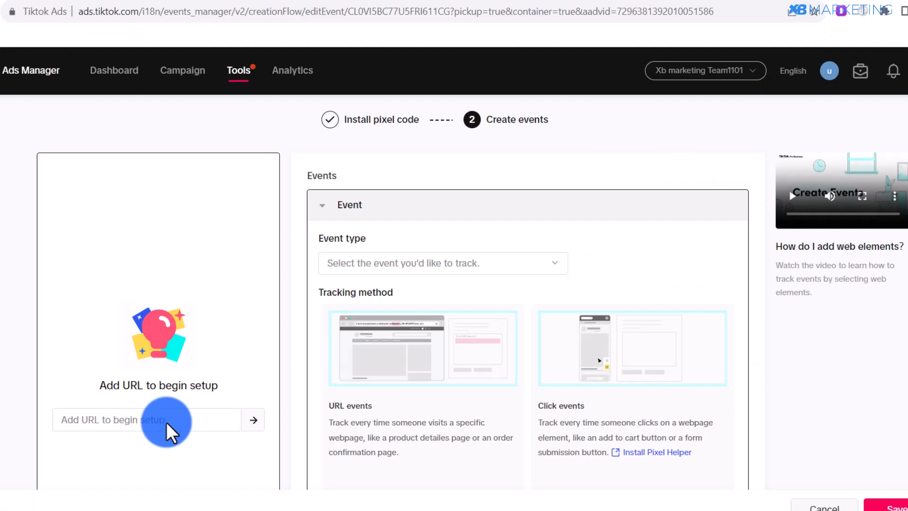
left_click(165, 421)
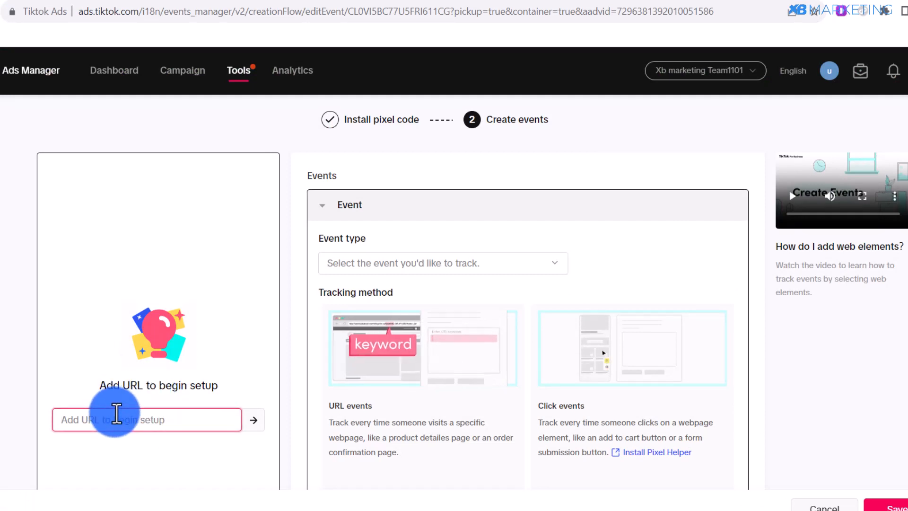
key("ctrl+v")
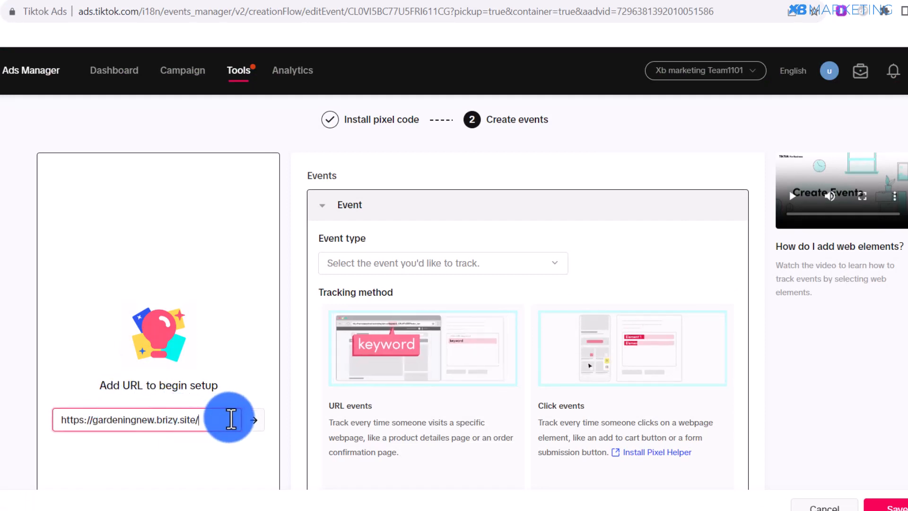
left_click(253, 419)
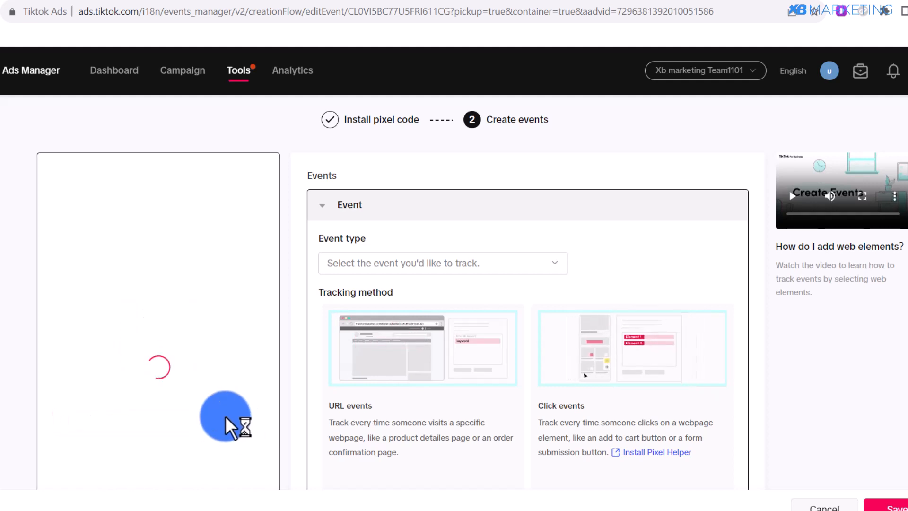
scroll(208, 397, "down", 2)
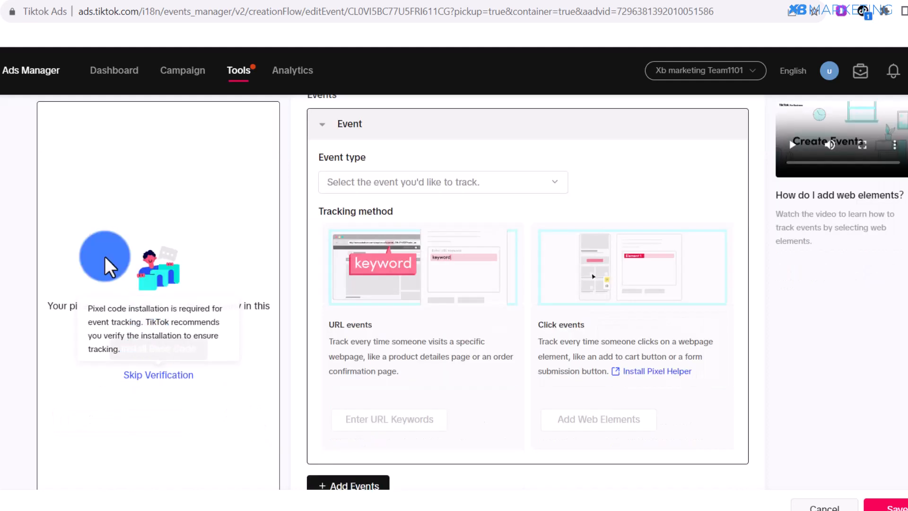
Skip the pixel installation verification and browse the gardening landing page in the event setup preview.
left_click(144, 377)
scroll(189, 236, "down", 6)
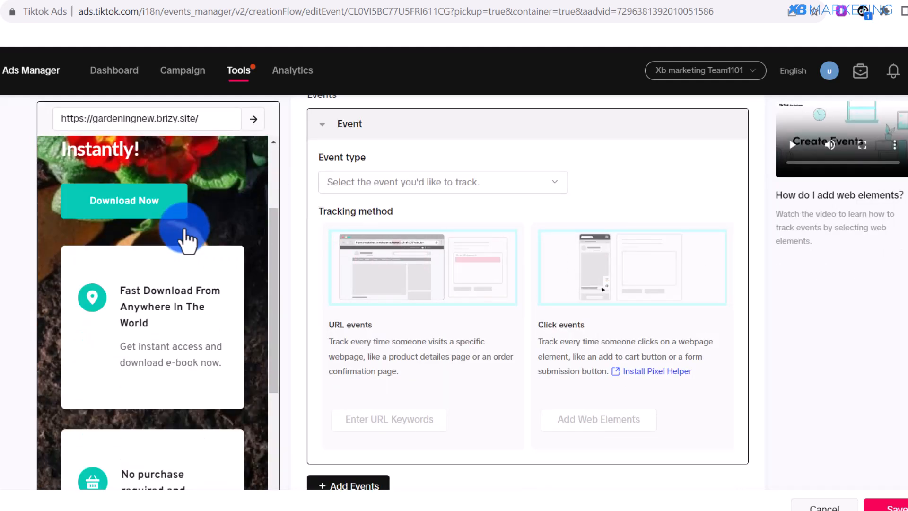
scroll(189, 259, "up", 6)
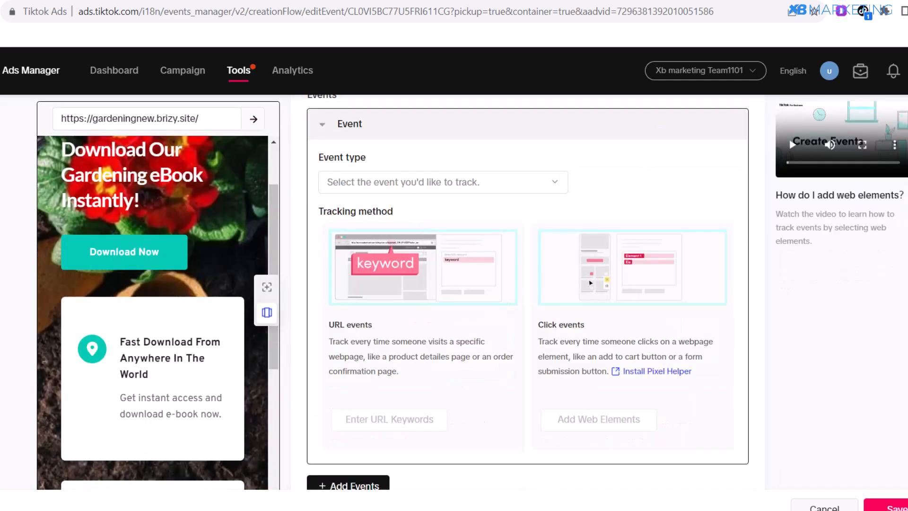
Open TikTok Pixel Helper and inspect the Garden pixel's Page View event, its page URL and the event rules notice.
left_click(884, 10)
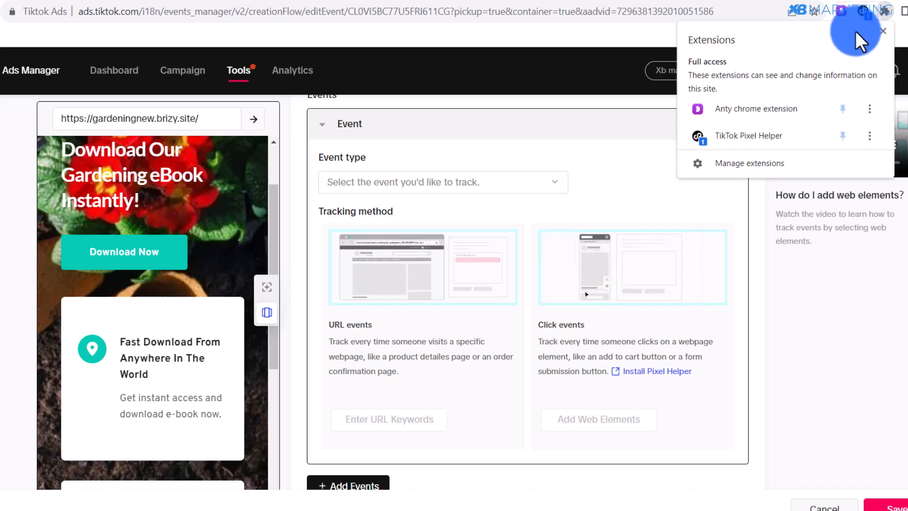
left_click(750, 135)
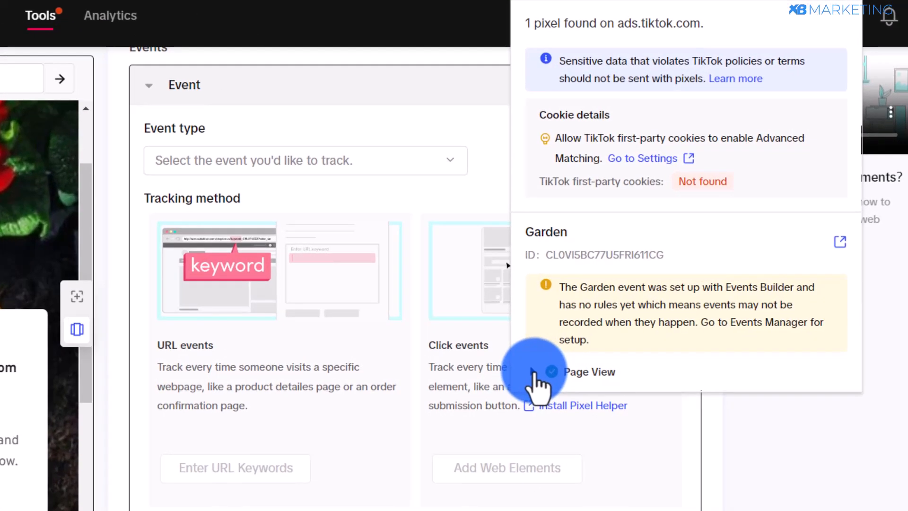
left_click(565, 362)
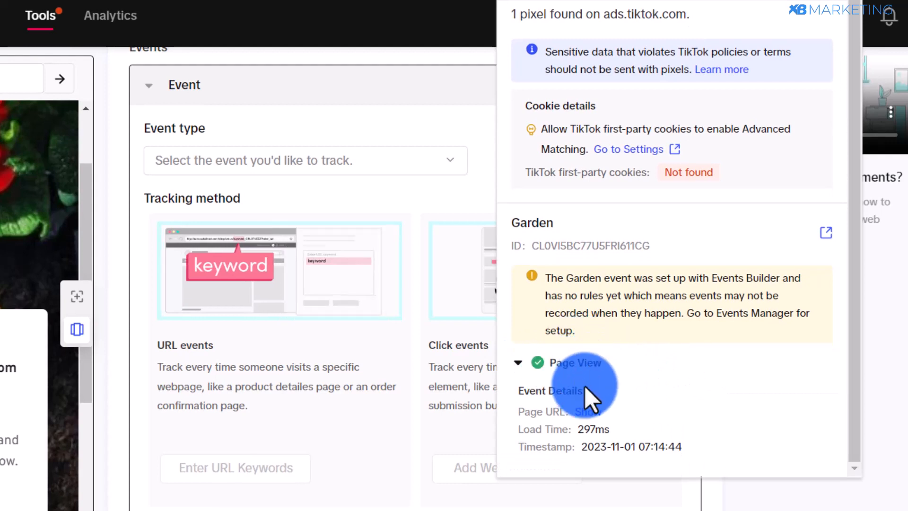
left_click(588, 412)
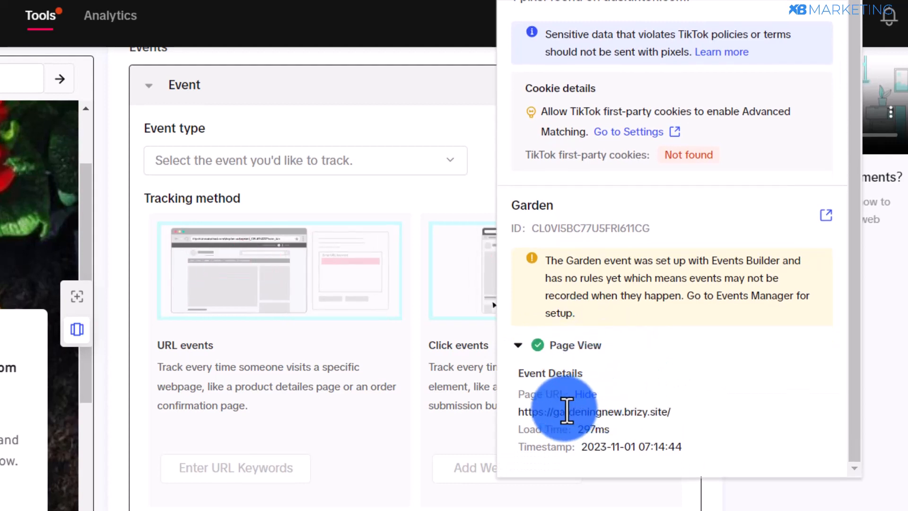
left_click_drag(522, 416, 665, 418)
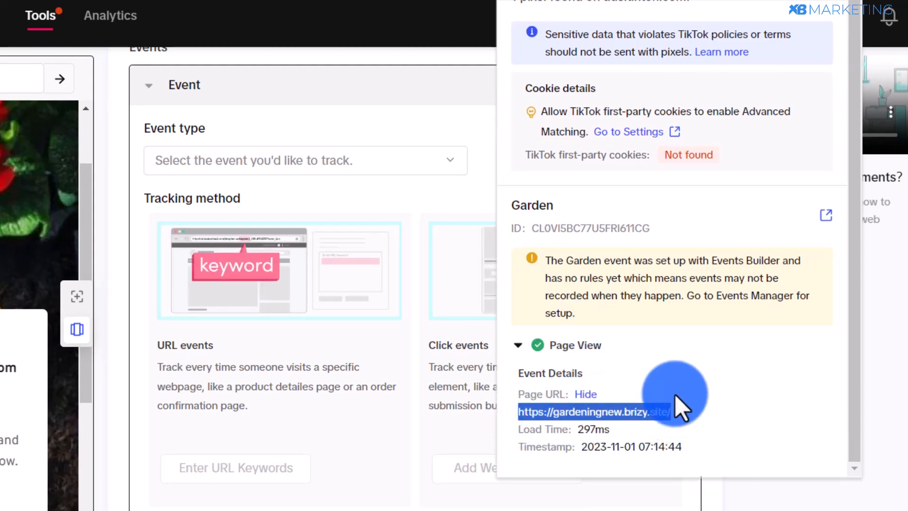
left_click(551, 283)
left_click_drag(550, 280, 633, 284)
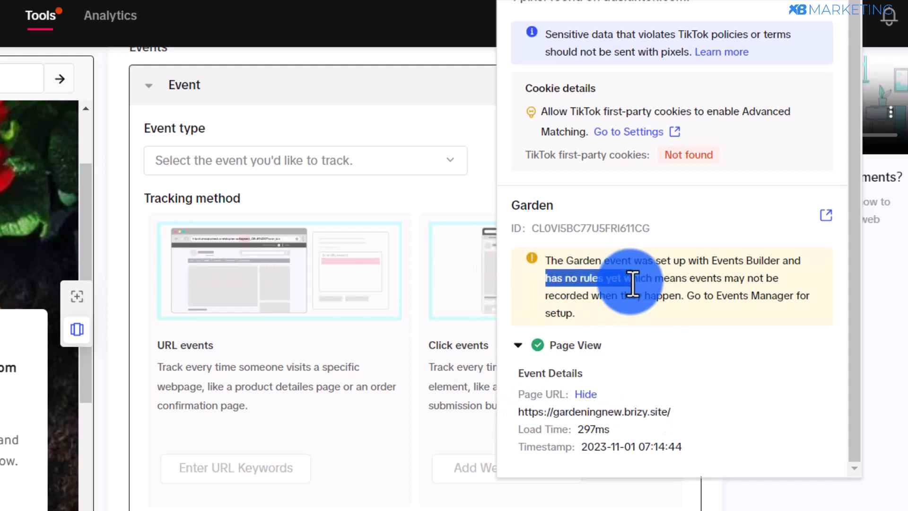
left_click(642, 284)
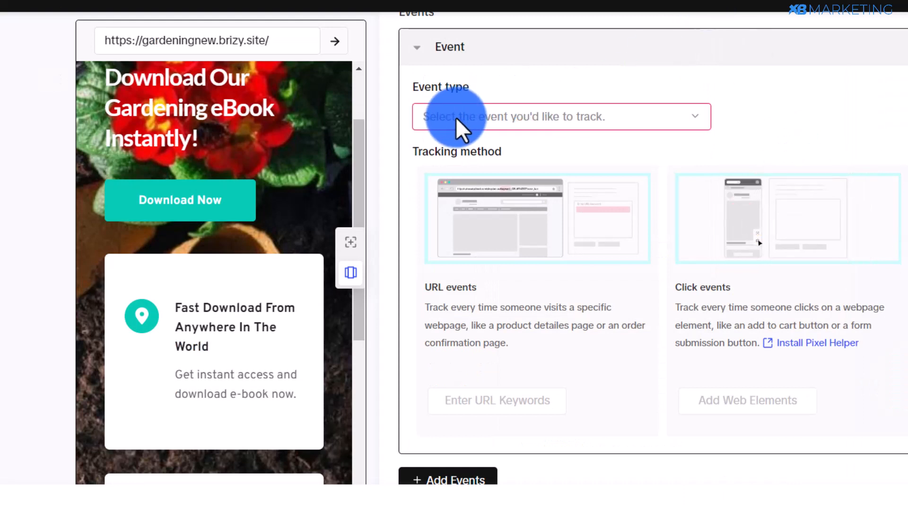
Set the event type of the new event to View Content.
left_click_drag(424, 92, 506, 95)
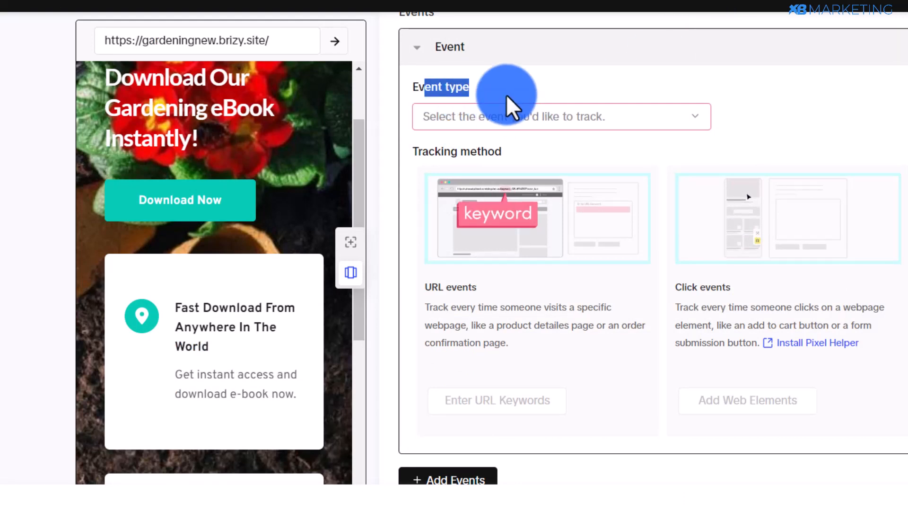
left_click(459, 117)
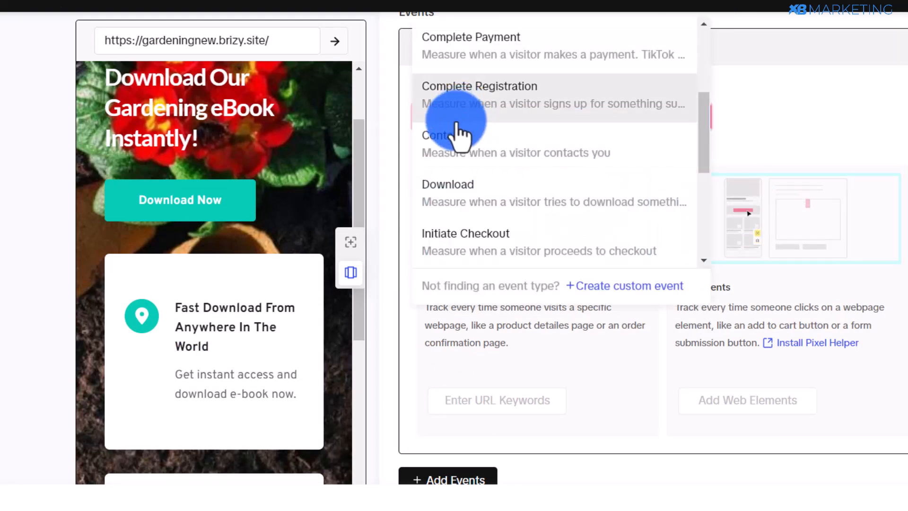
scroll(466, 147, "down", 8)
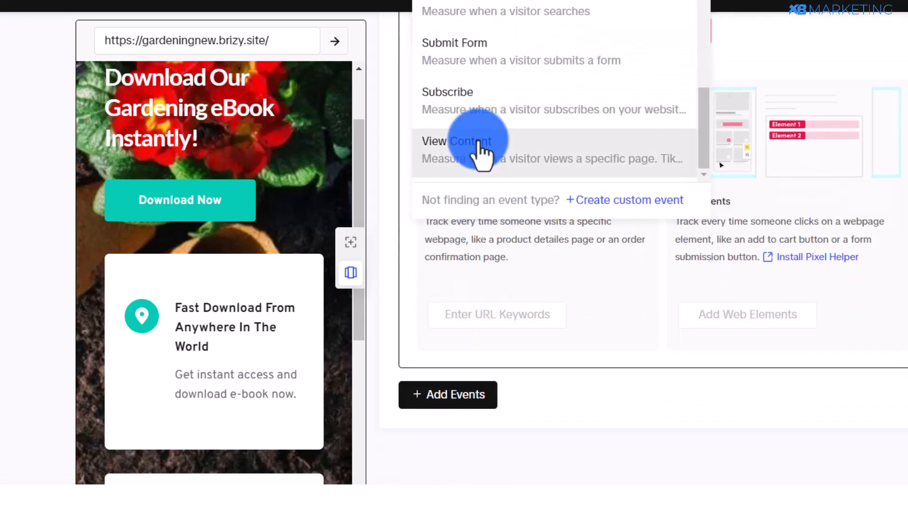
left_click(479, 146)
scroll(442, 144, "up", 2)
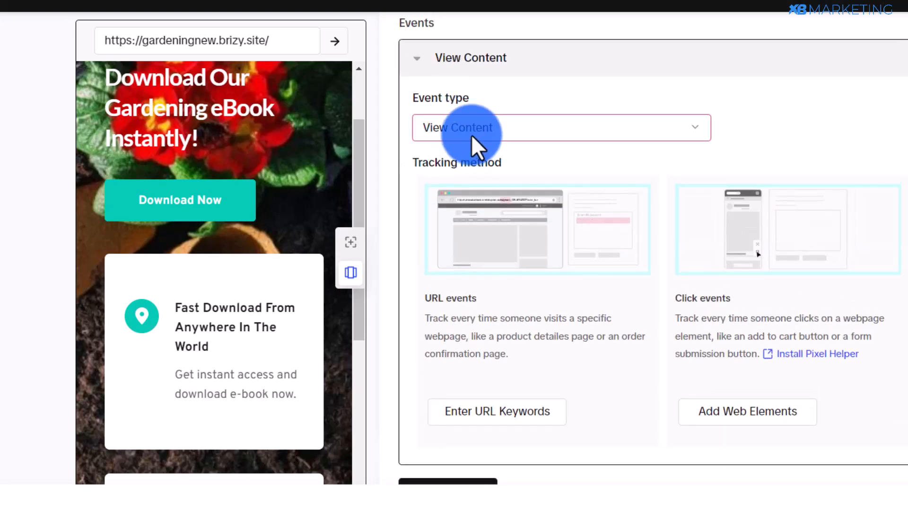
Track the View Content event by URL keywords, triggering it when the URL contains "thankyou".
scroll(480, 129, "down", 2)
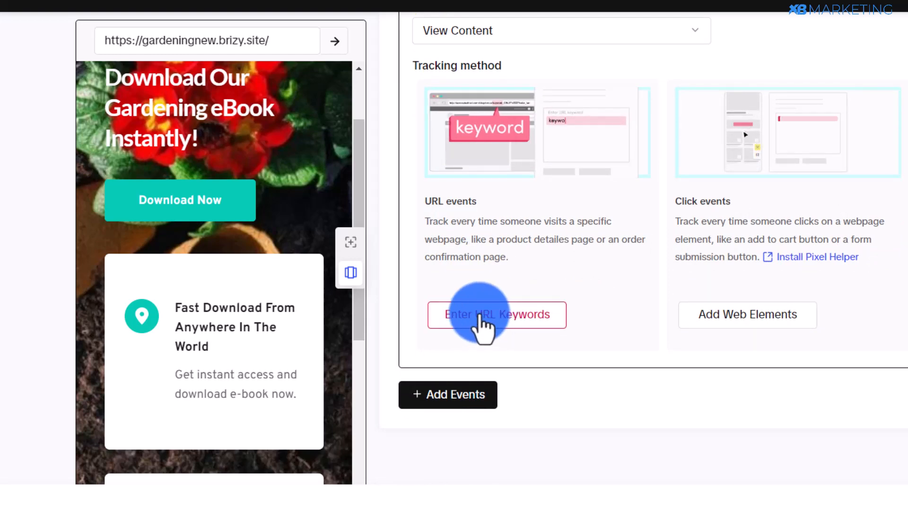
left_click(483, 324)
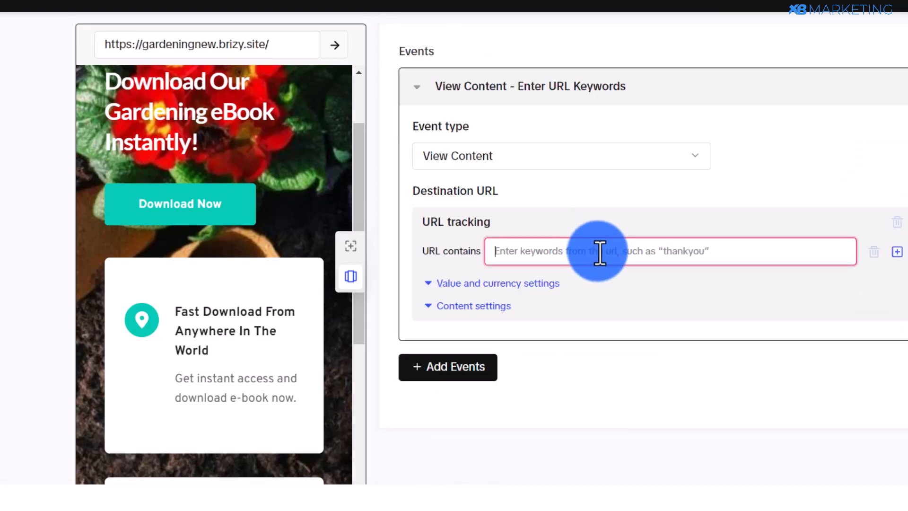
type("thankyou")
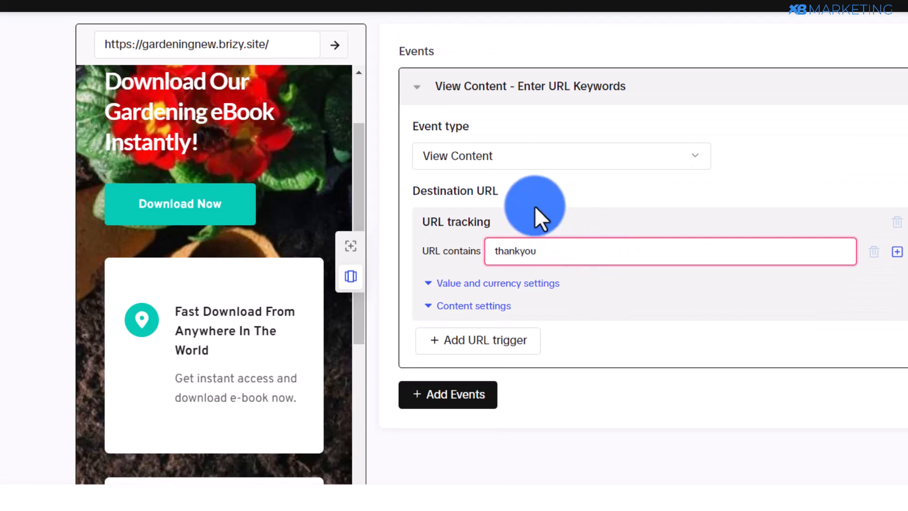
left_click(535, 206)
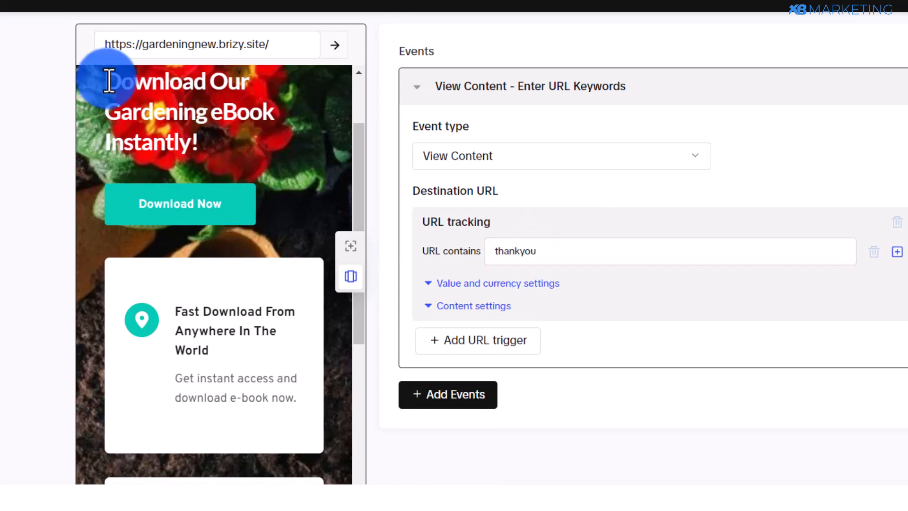
Follow Download Now in the preview to compare the thank-you page's address with the URL keyword, and save the View Content event.
left_click(178, 205)
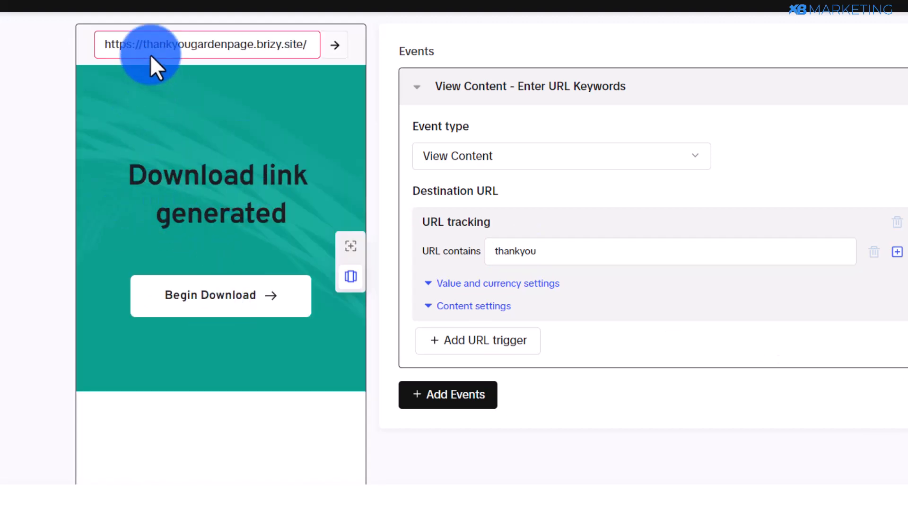
left_click_drag(144, 49, 197, 49)
left_click(533, 248)
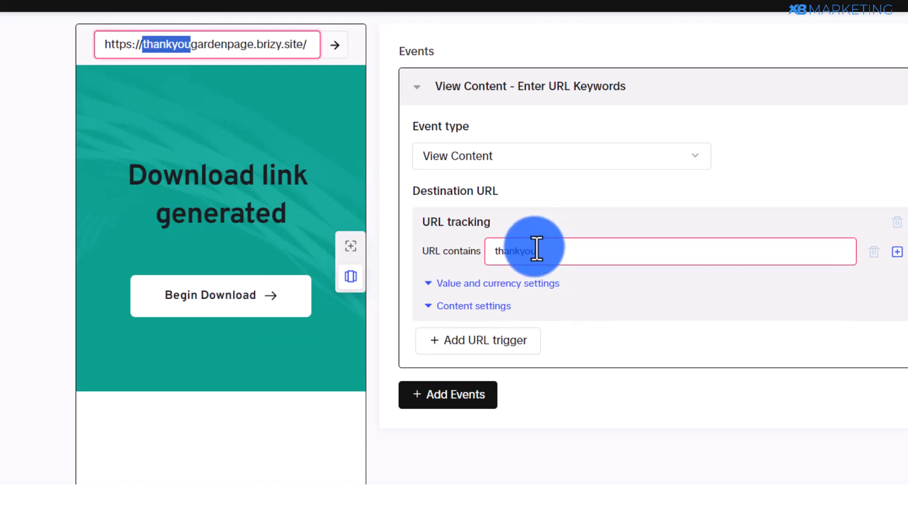
left_click(268, 116)
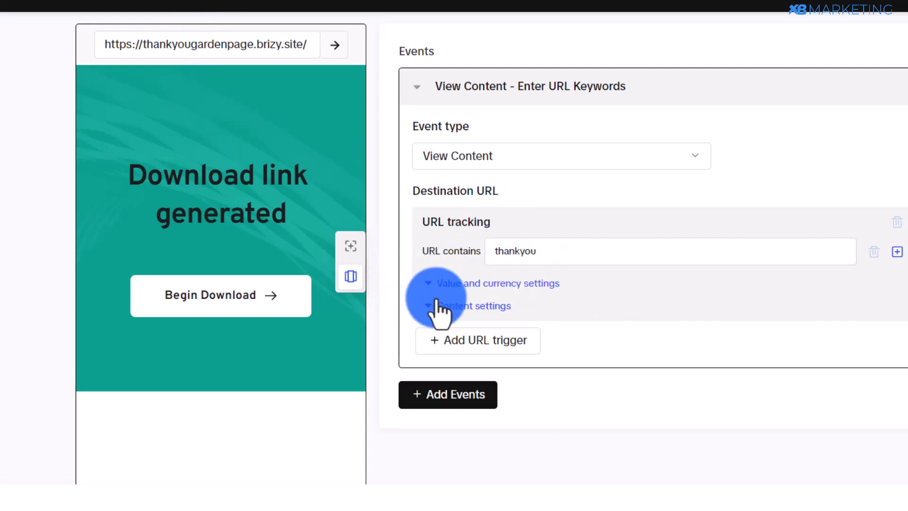
left_click(567, 255)
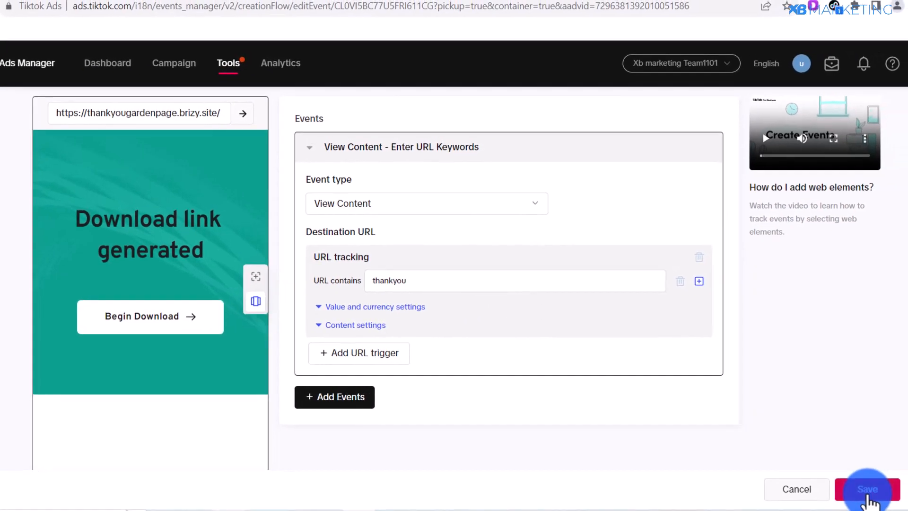
left_click(867, 491)
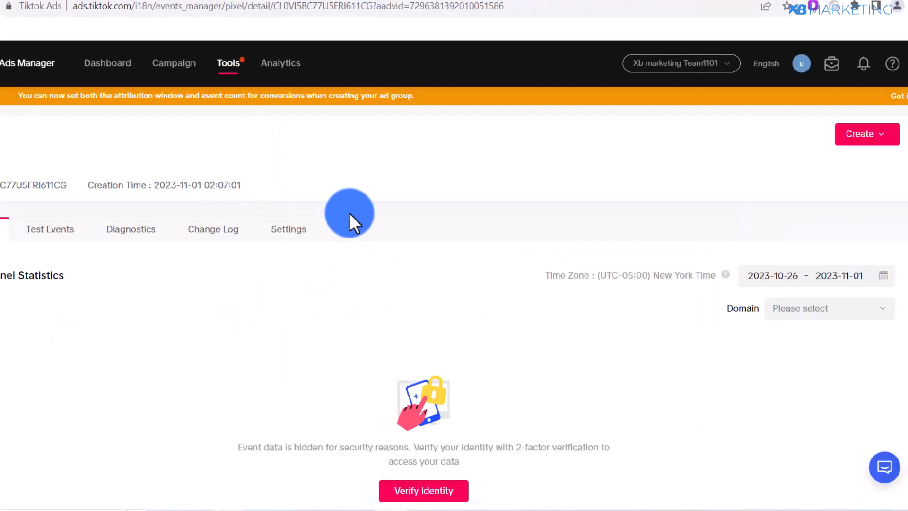
Verify the account identity by email: enter the email address, request a code, enter the verification code and confirm.
scroll(348, 216, "down", 2)
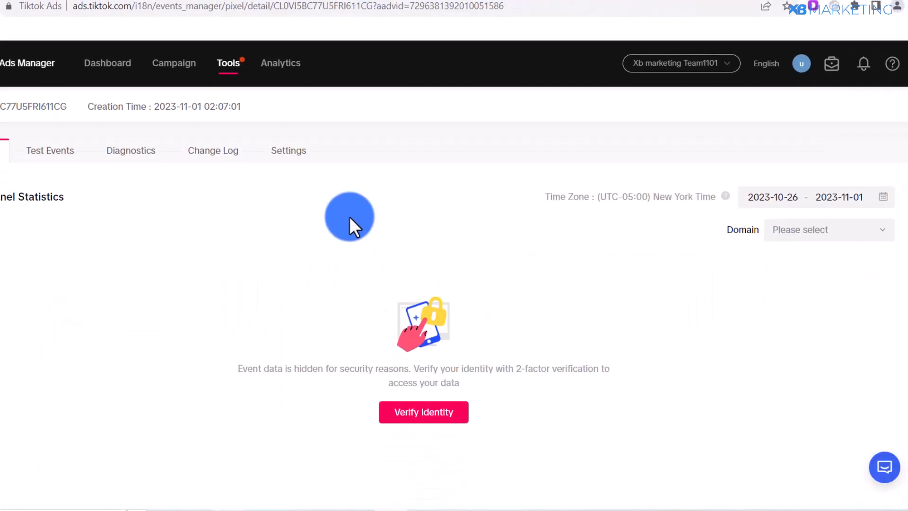
left_click(415, 416)
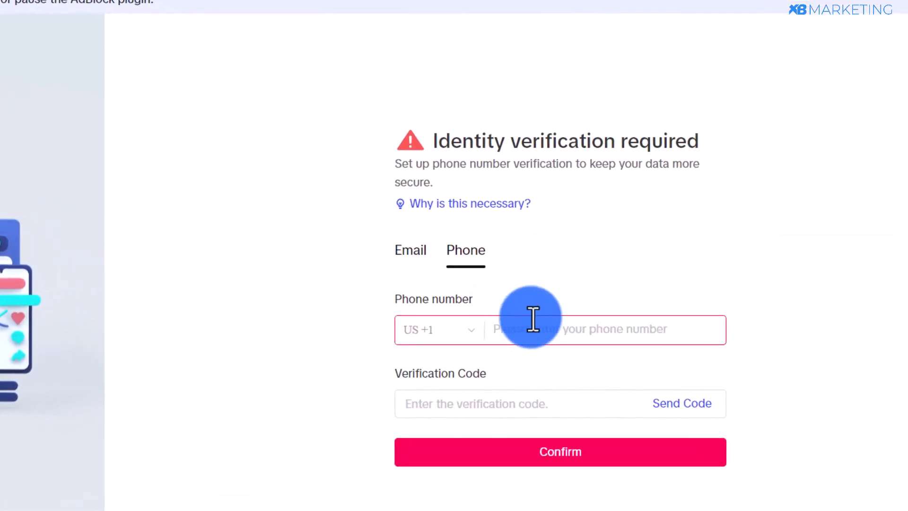
left_click(408, 252)
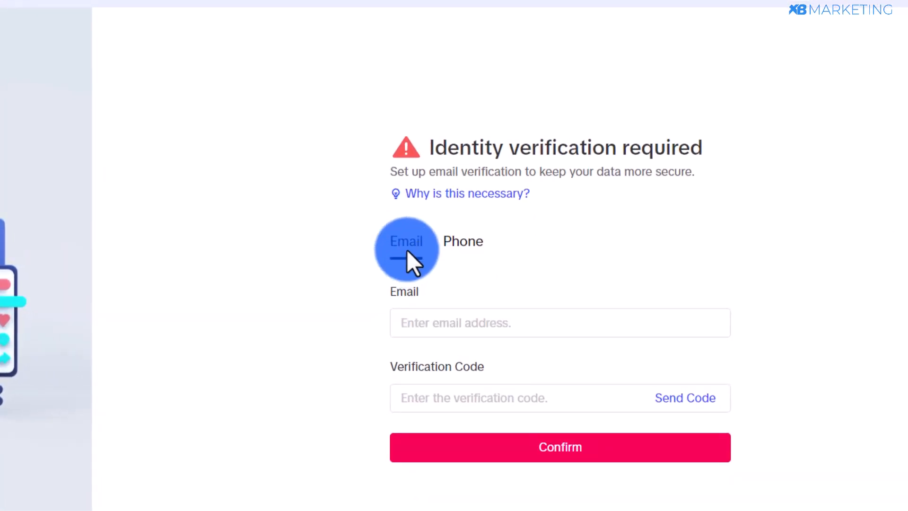
left_click(425, 322)
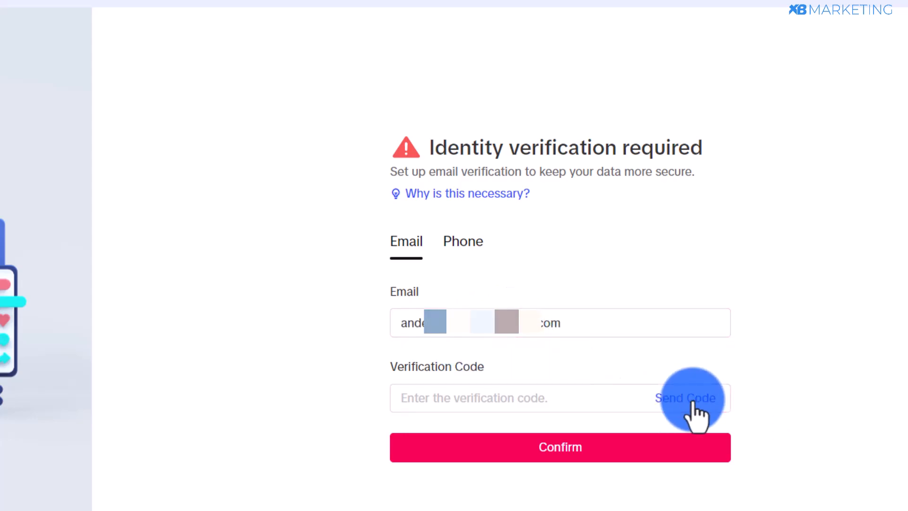
left_click(693, 401)
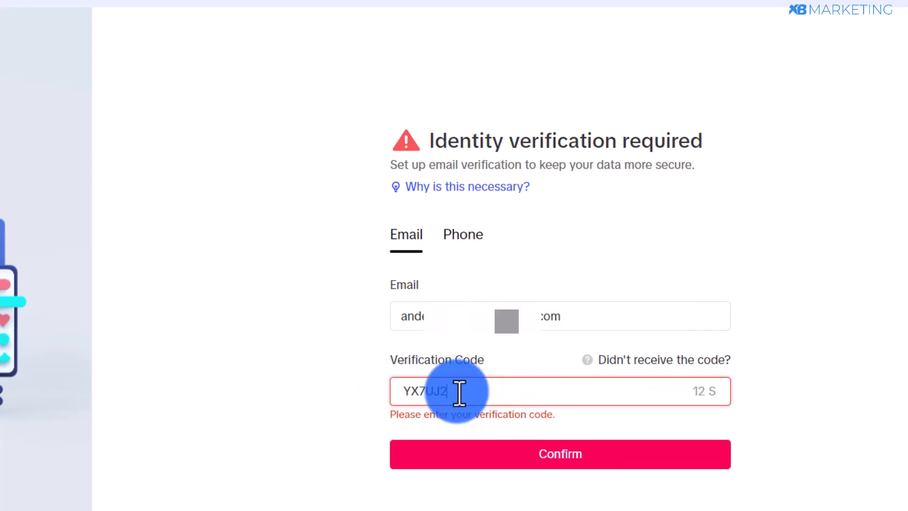
left_click(474, 370)
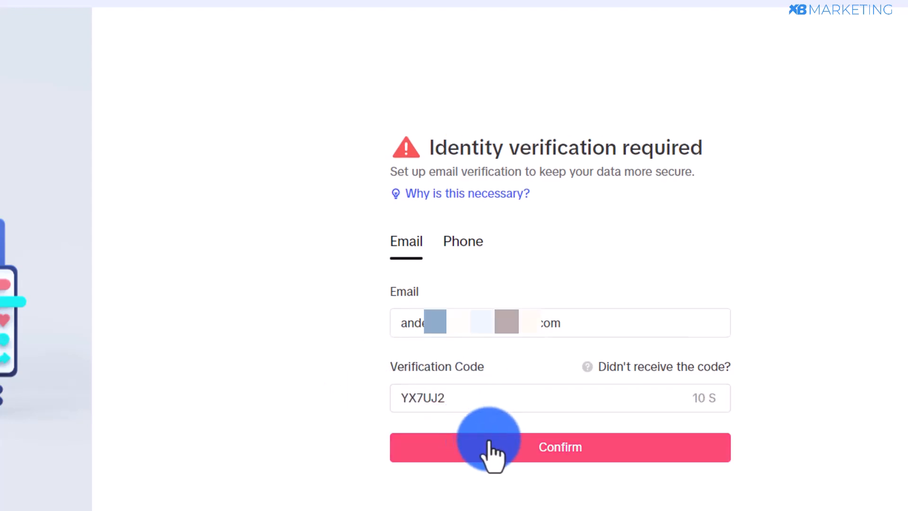
left_click(490, 446)
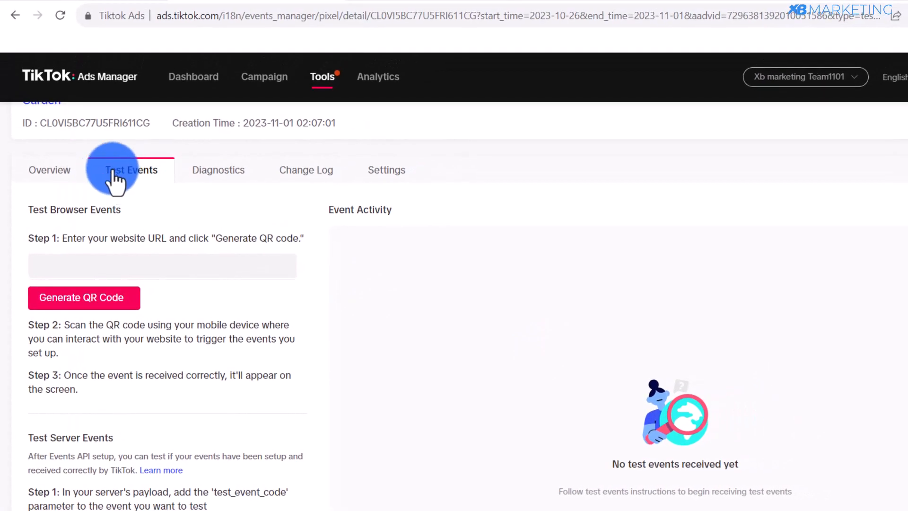
left_click(102, 264)
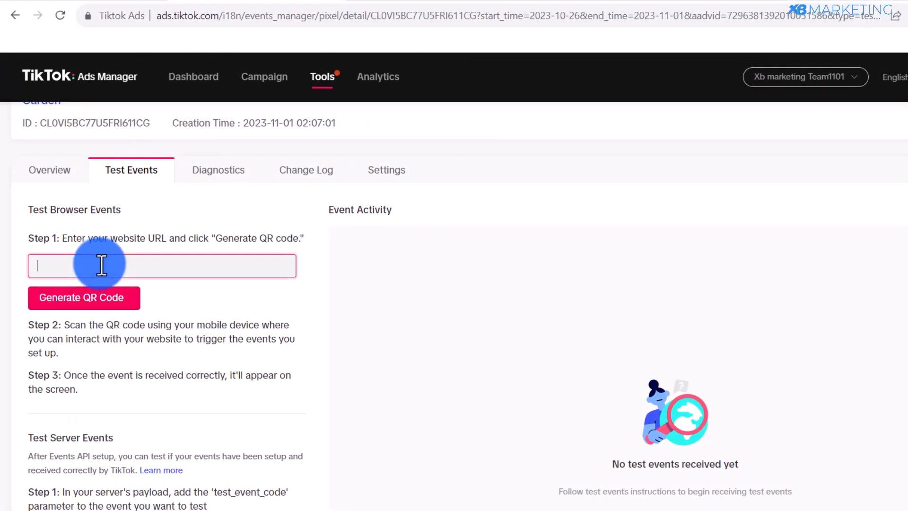
left_click(176, 294)
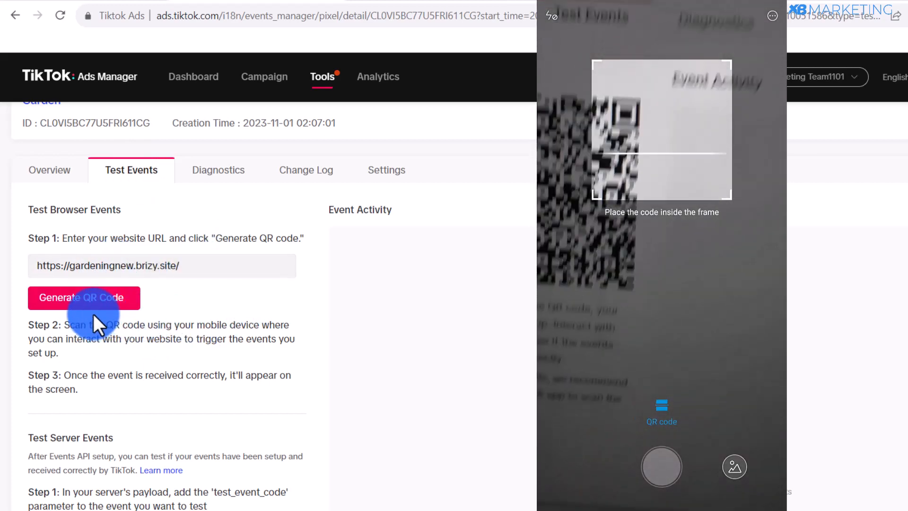
left_click(78, 303)
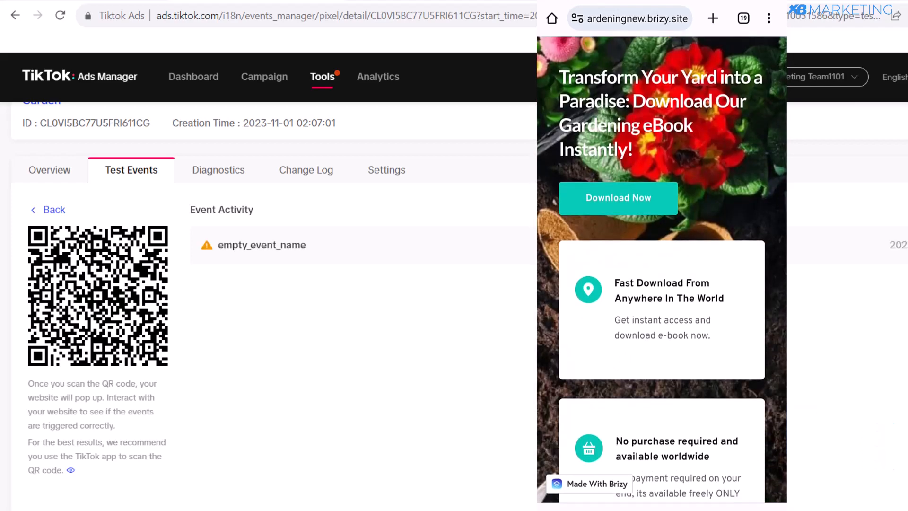
Expand the received test events in Event Activity and check the tracked URLs of the landing and thank-you pages.
left_click(463, 242)
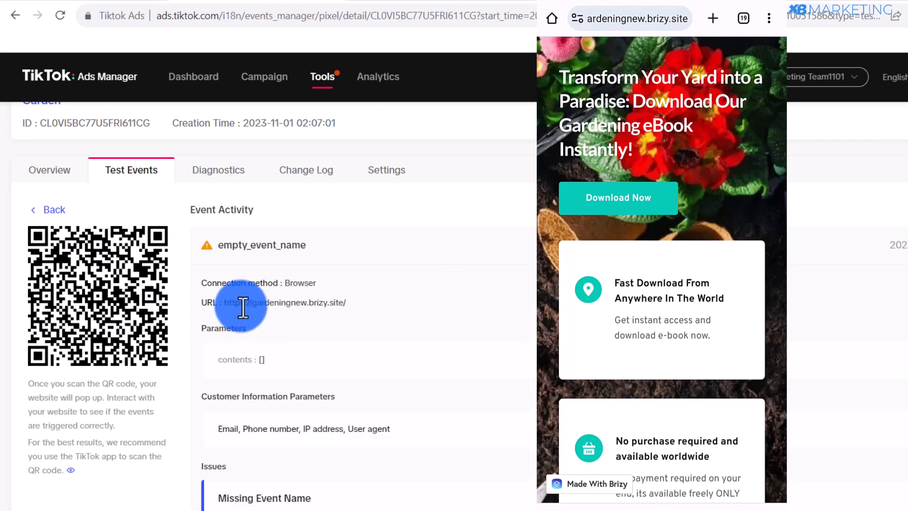
left_click_drag(243, 307, 354, 307)
left_click(361, 247)
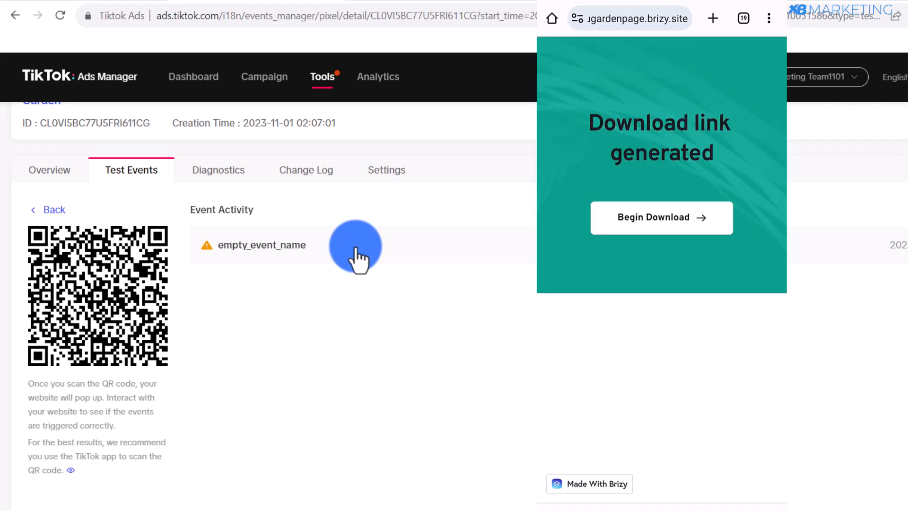
left_click(243, 248)
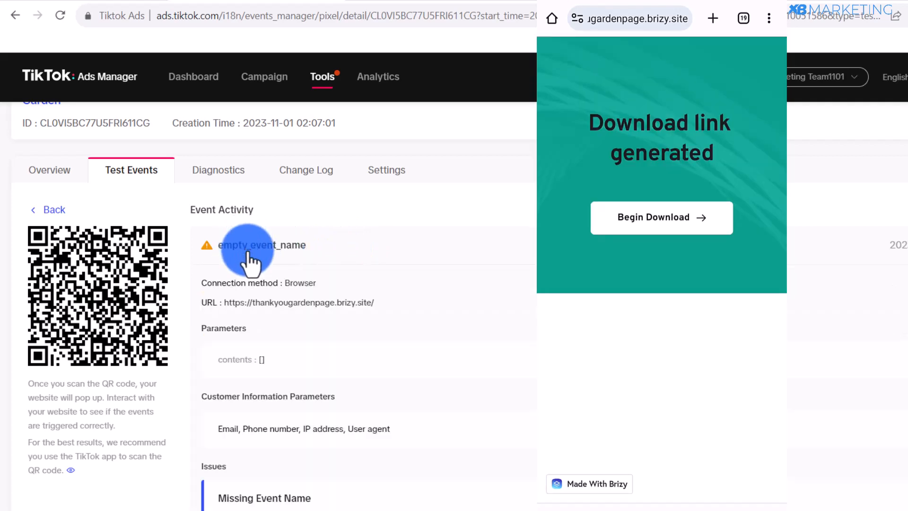
Check the thank-you page URL tracked by the most recent test event, collapse its details and return to the pixel's overview.
left_click_drag(229, 303, 392, 298)
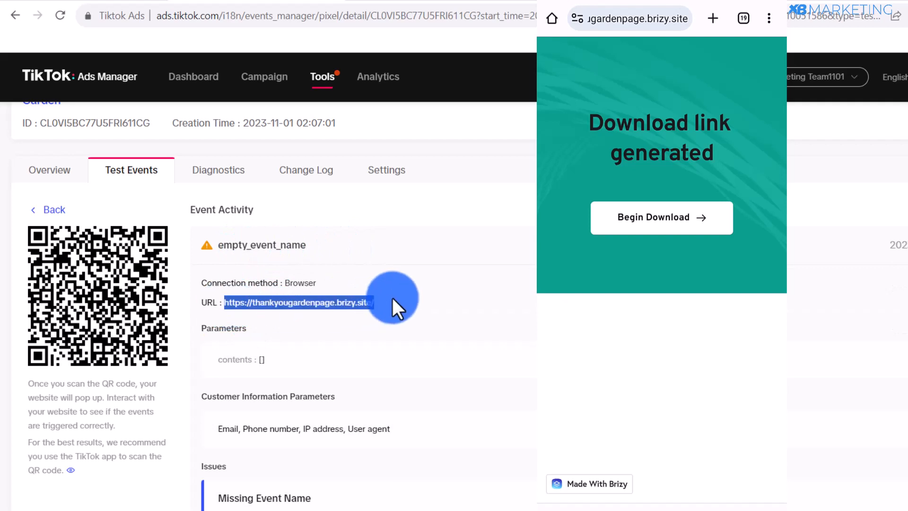
left_click(358, 244)
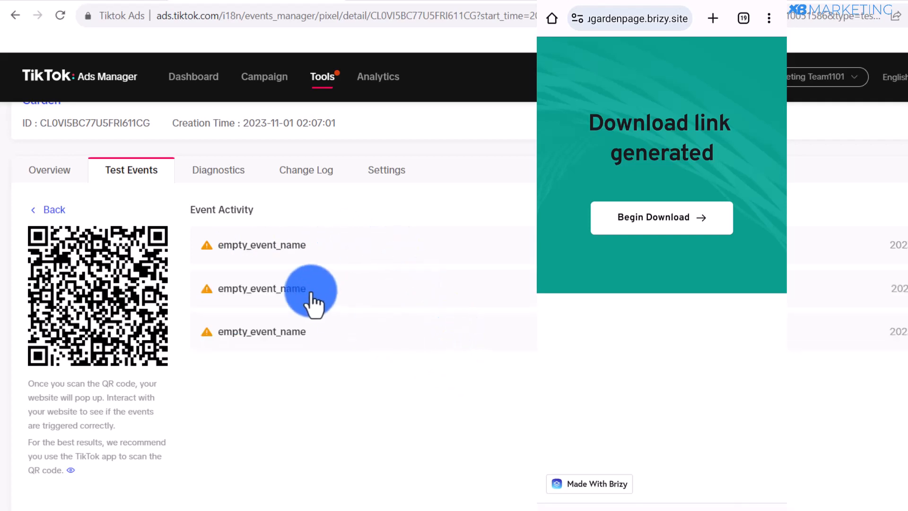
left_click(57, 175)
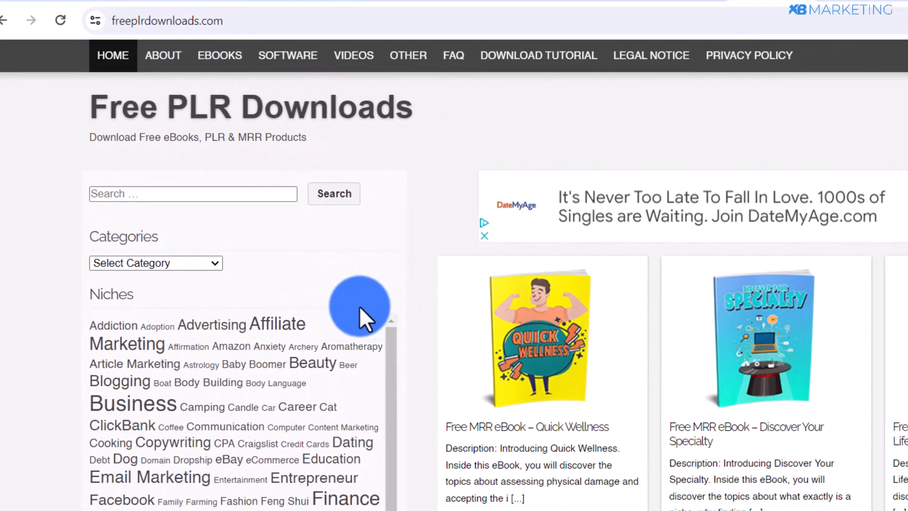
Look over the free eBooks on the Free PLR Downloads home page and inspect the thank-you page's web address.
scroll(671, 283, "down", 4)
scroll(785, 236, "up", 3)
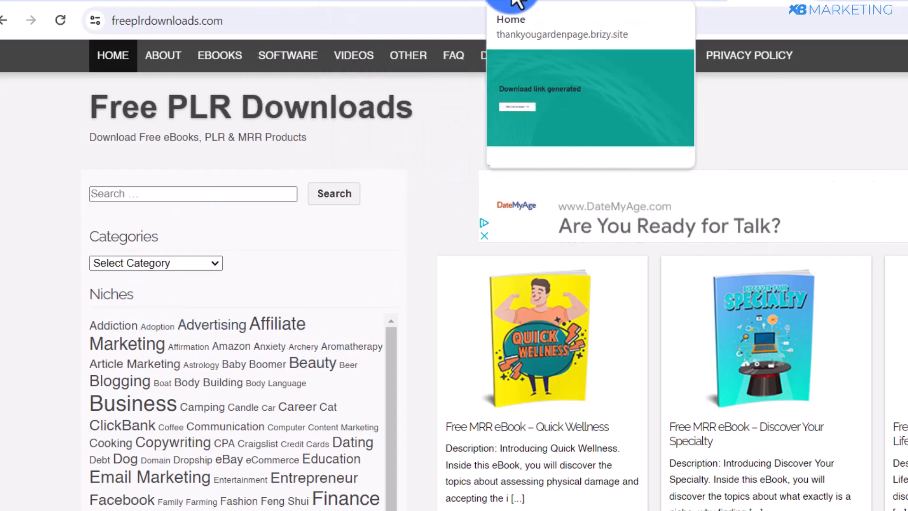
left_click(486, 4)
left_click_drag(290, 20, 112, 27)
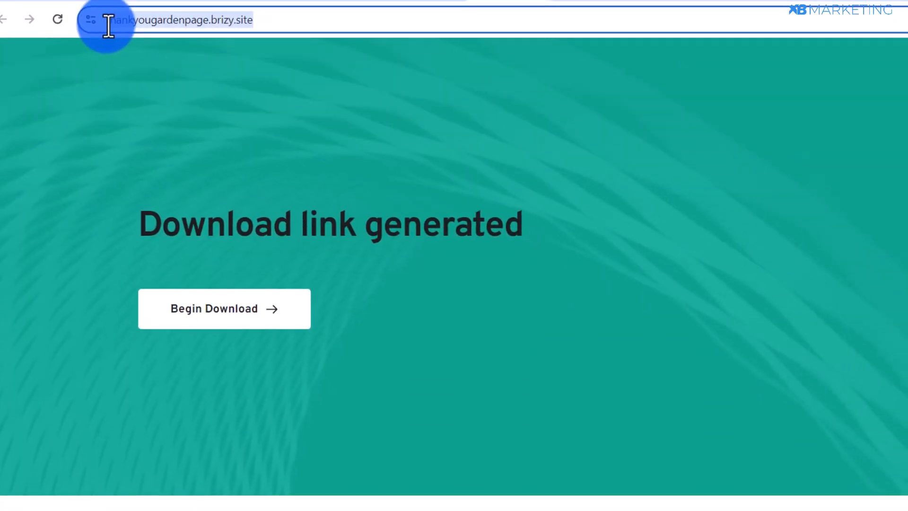
Review the gardening eBook landing page with its Download Now button, and return to the published thank-you page.
left_click(335, 81)
left_click(371, 2)
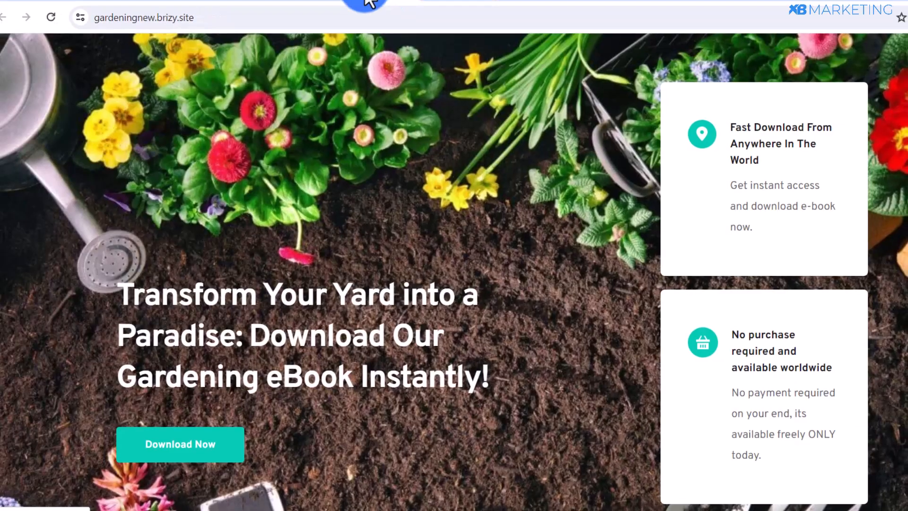
scroll(189, 301, "down", 4)
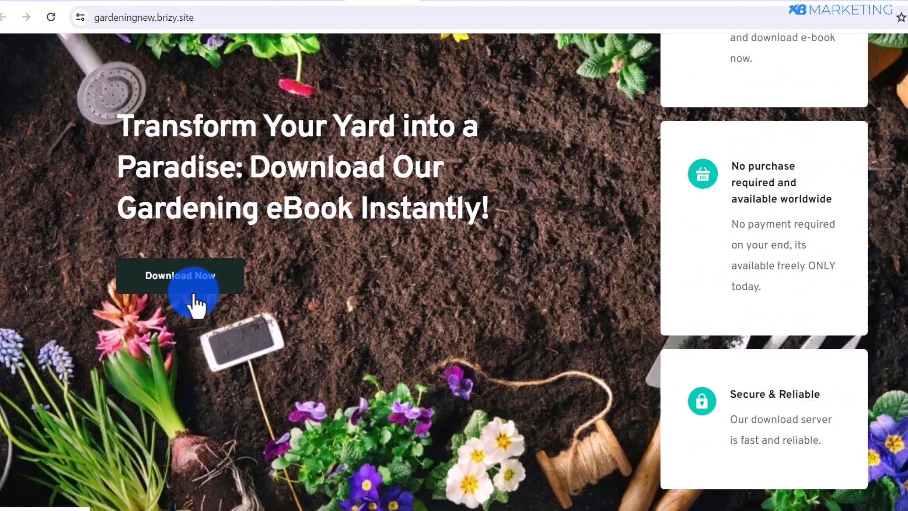
scroll(194, 341, "up", 4)
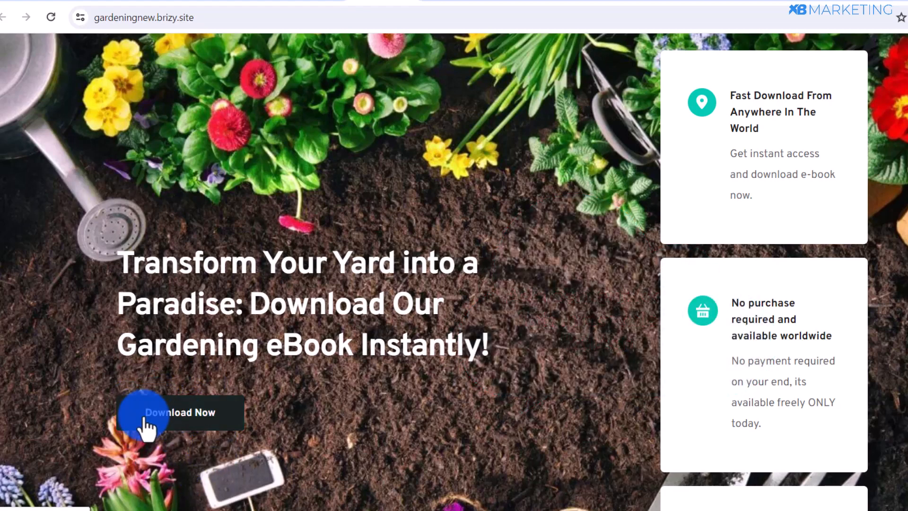
scroll(163, 421, "up", 1)
scroll(161, 421, "up", 1)
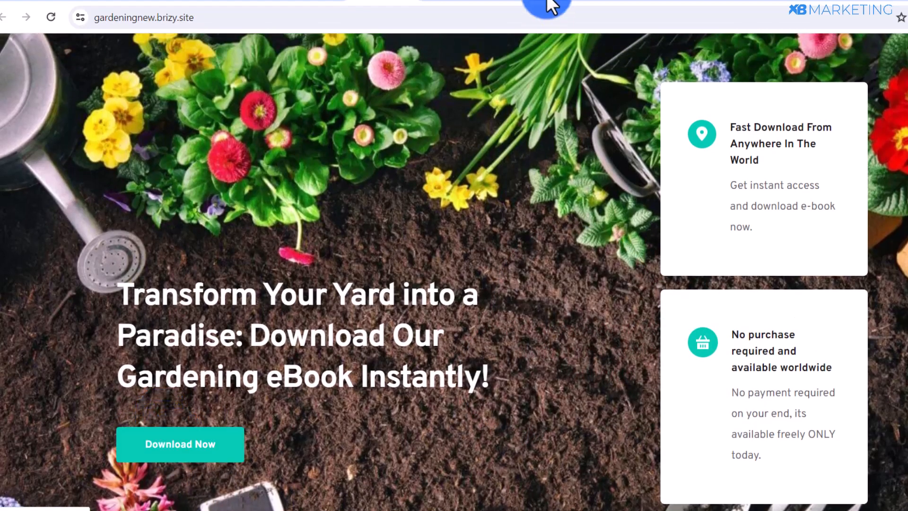
left_click(455, 2)
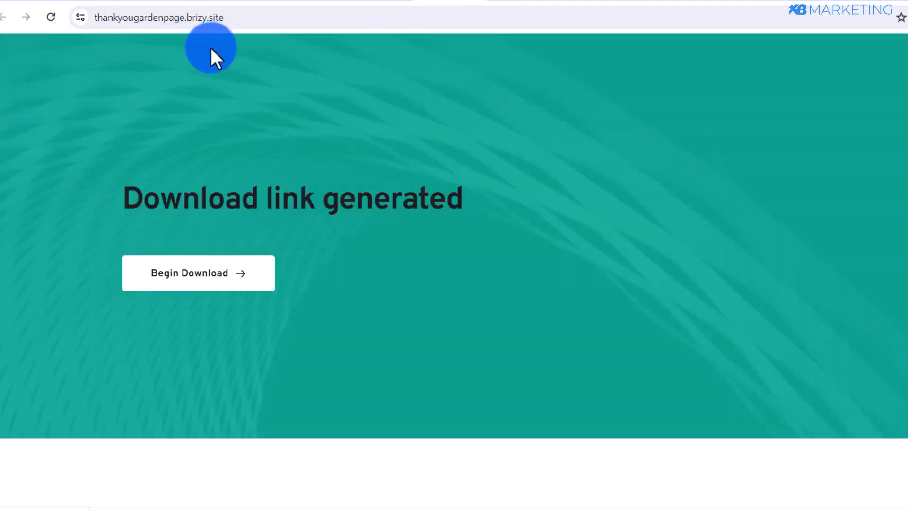